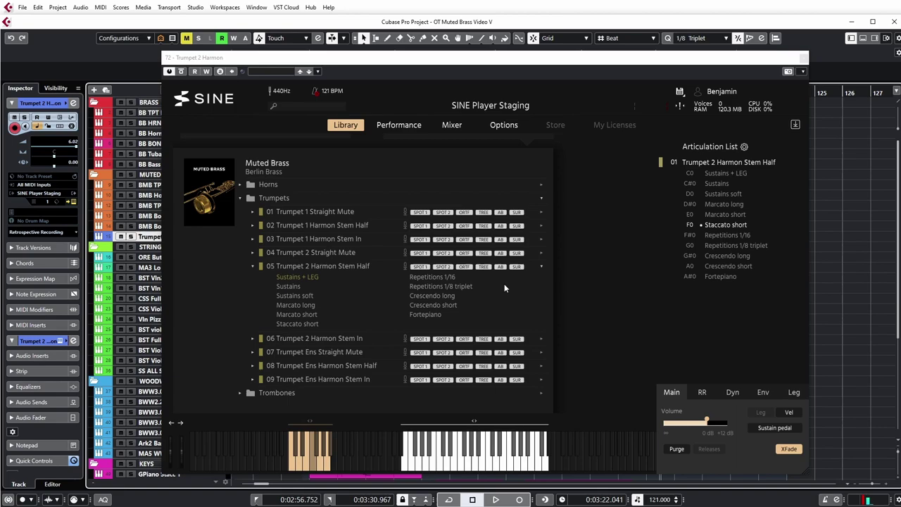
- Dismiss the SINE Player window and move the Trumpet 2 Harmon track out of the muted brass group, down the track list toward KEYS
click(553, 60)
drag(553, 62, 578, 65)
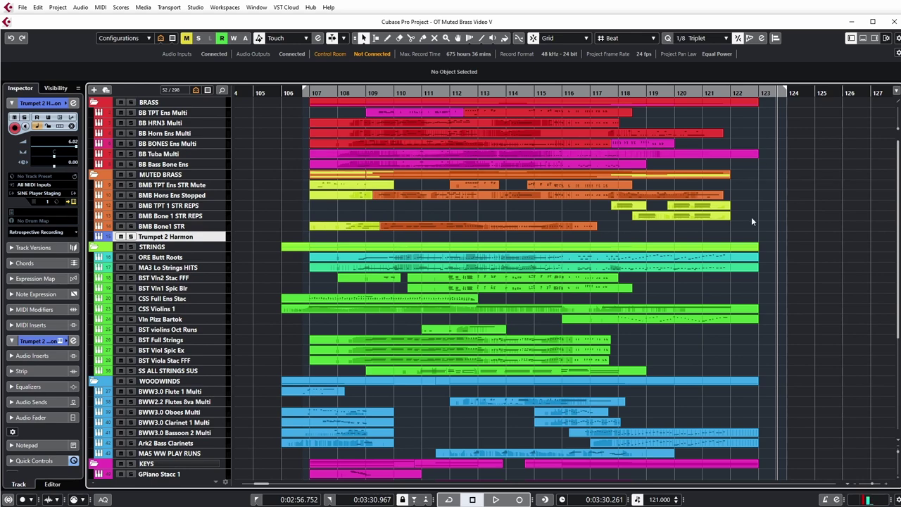
drag(207, 238, 214, 467)
scroll(260, 316, up, 5)
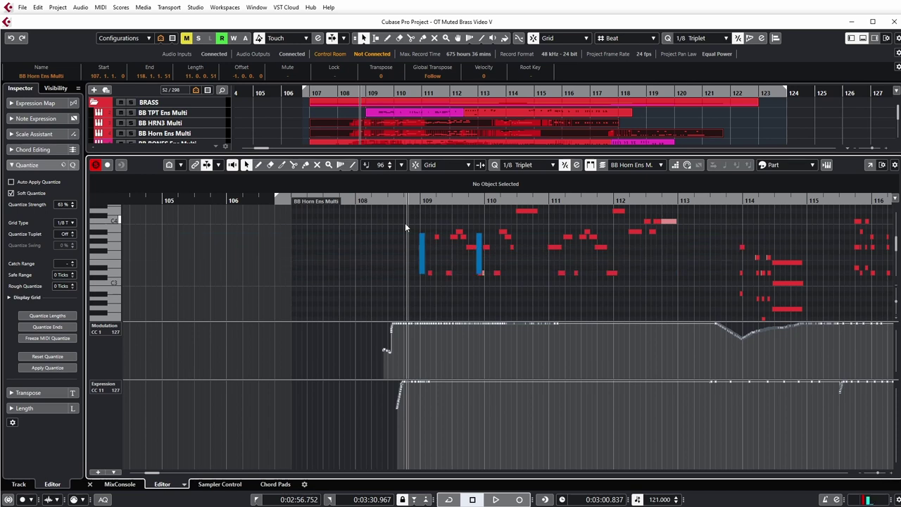
- Play the BB Horn Ens Multi part in the editor from about bar 109, stop near bar 113, and close the editor
key(space)
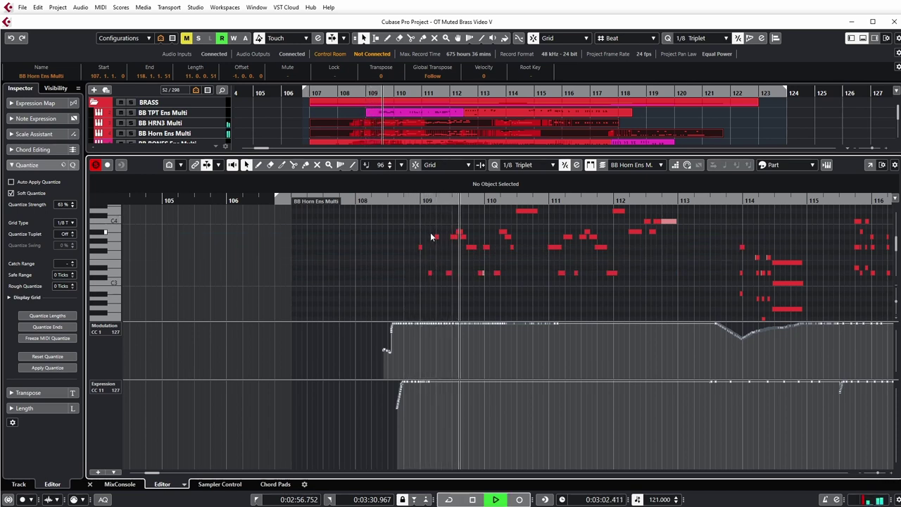
scroll(547, 264, up, 1)
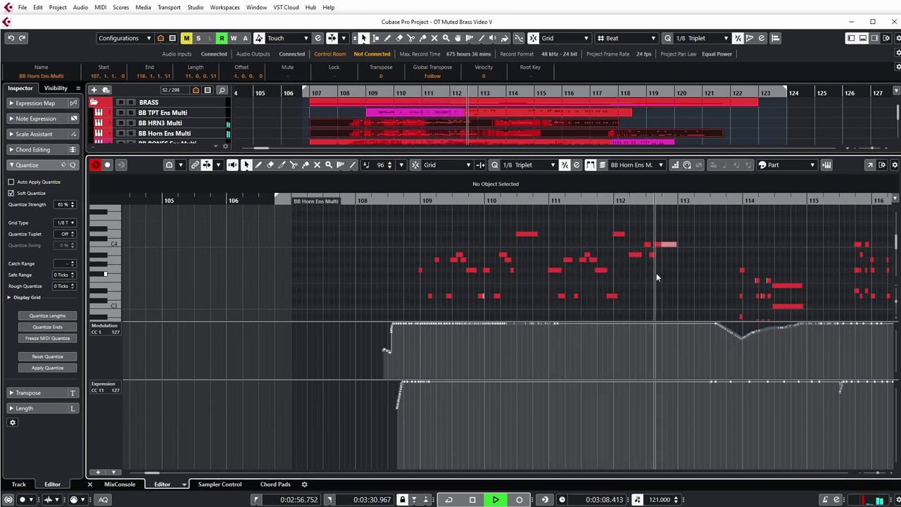
key(space)
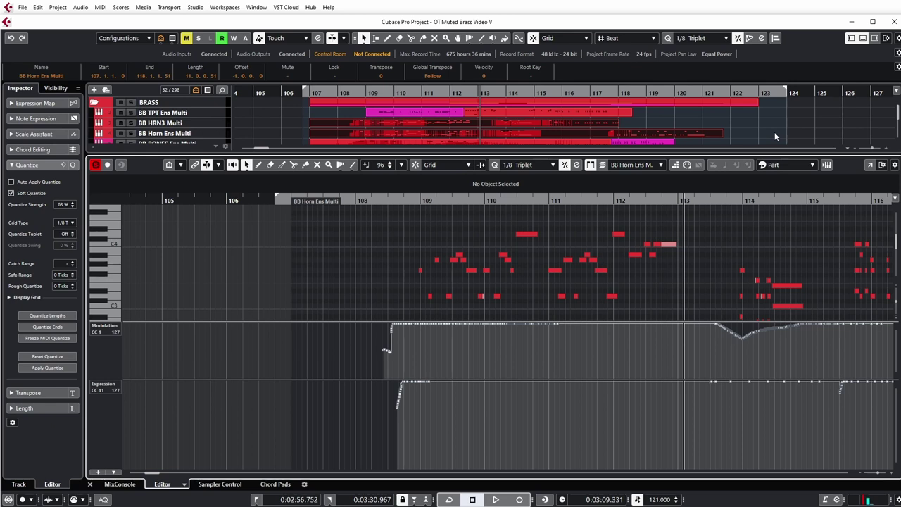
click(775, 132)
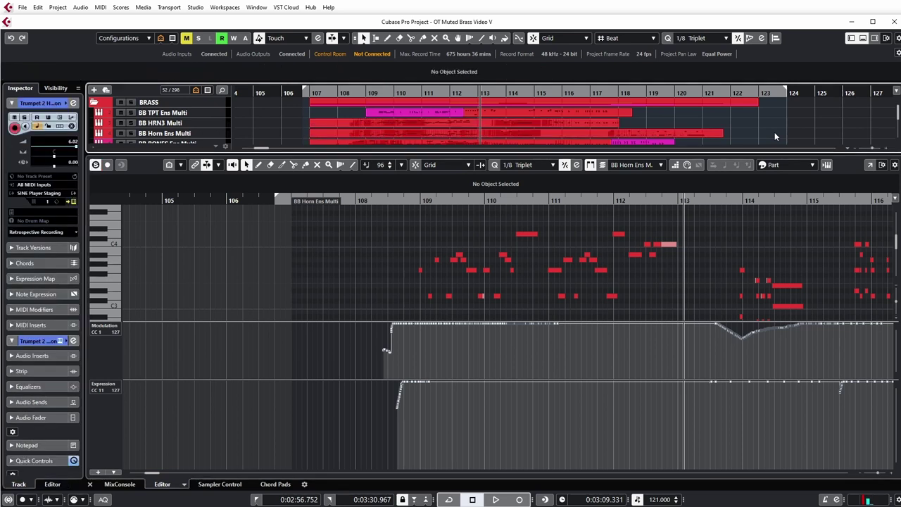
key(ctrl+alt+e)
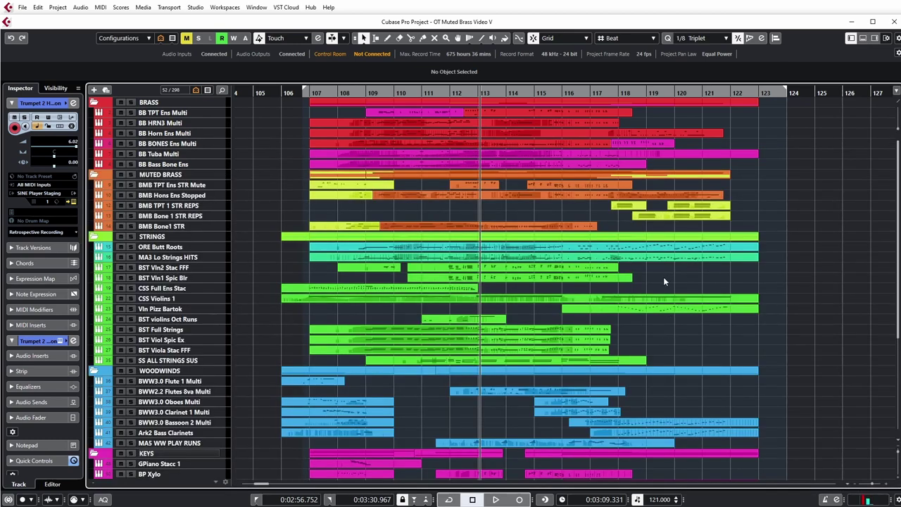
- Clear the solo on the BRASS folder, mute the MUTED BRASS folder and play the arrangement from about bar 109
click(129, 102)
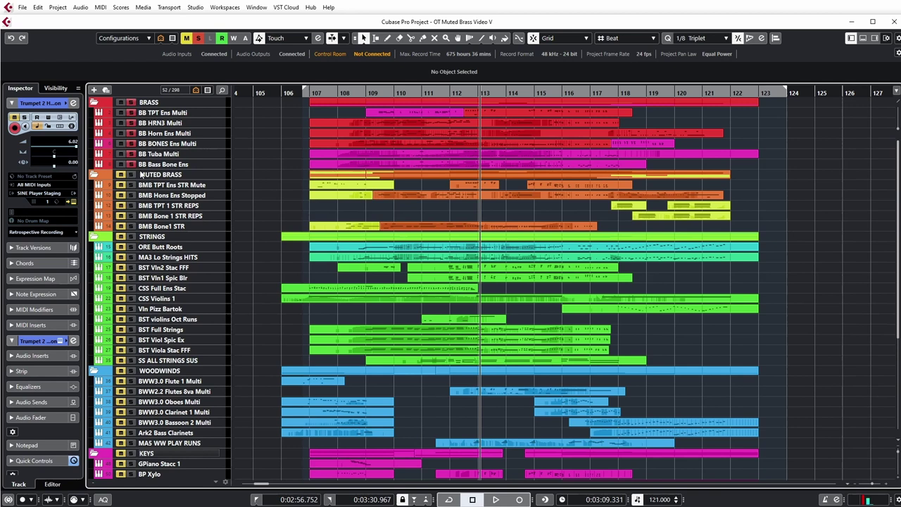
click(198, 39)
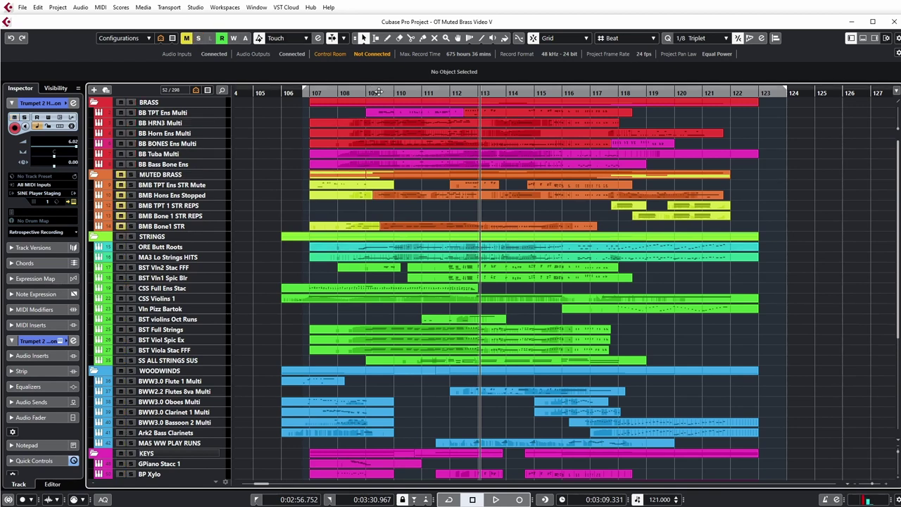
key(space)
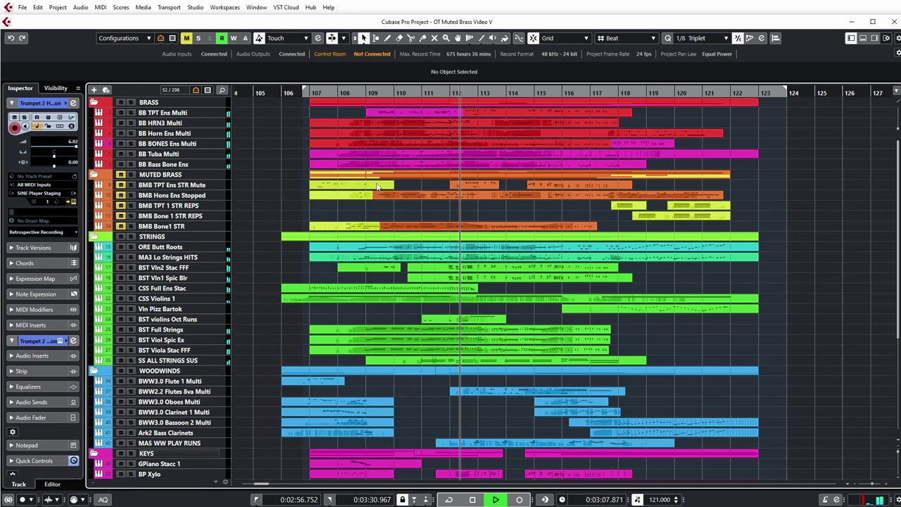
key(space)
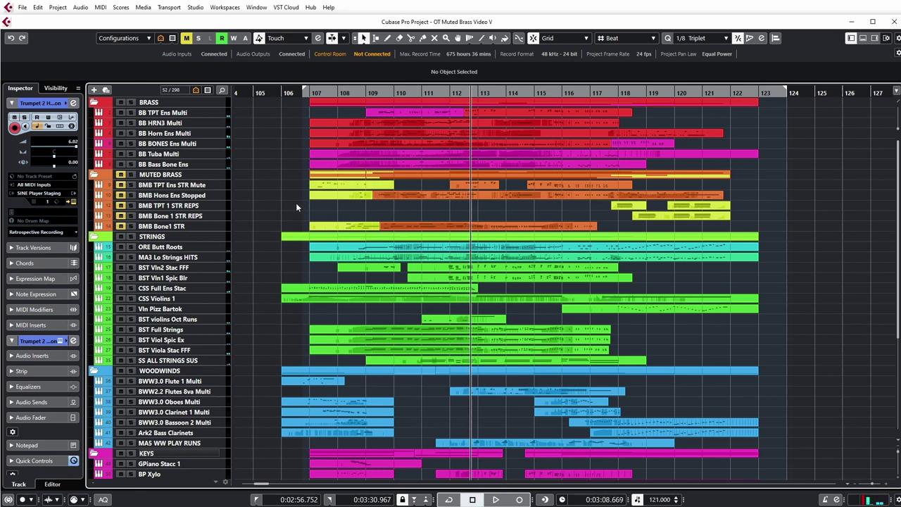
- Open the BB HRN3, BB Horn Ens and BMB Hons Ens Stopped parts together in the editor and play them from just before bar 109
click(423, 195)
drag(295, 120, 541, 131)
drag(606, 129, 606, 129)
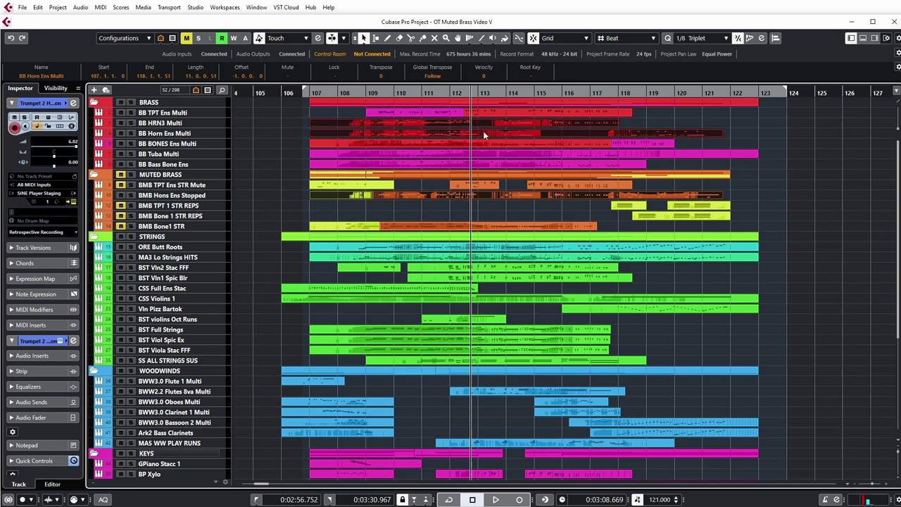
double_click(483, 130)
key(space)
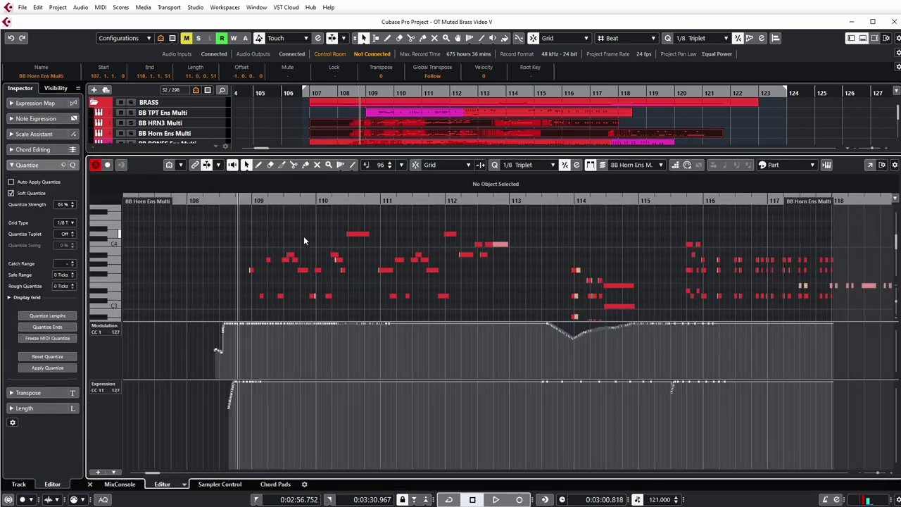
key(space)
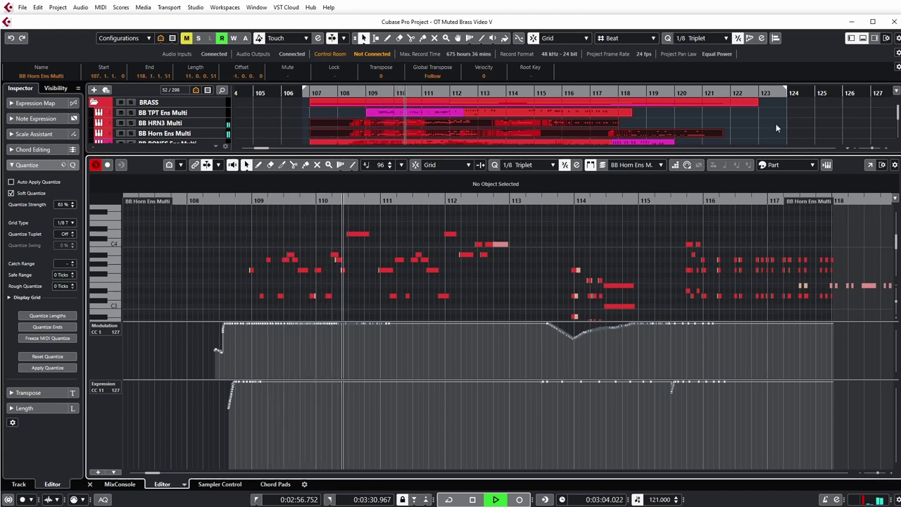
- Show only the orange BMB Hons Ens Stopped part in the editor and stop playback
scroll(790, 121, down, 1)
scroll(790, 121, down, 4)
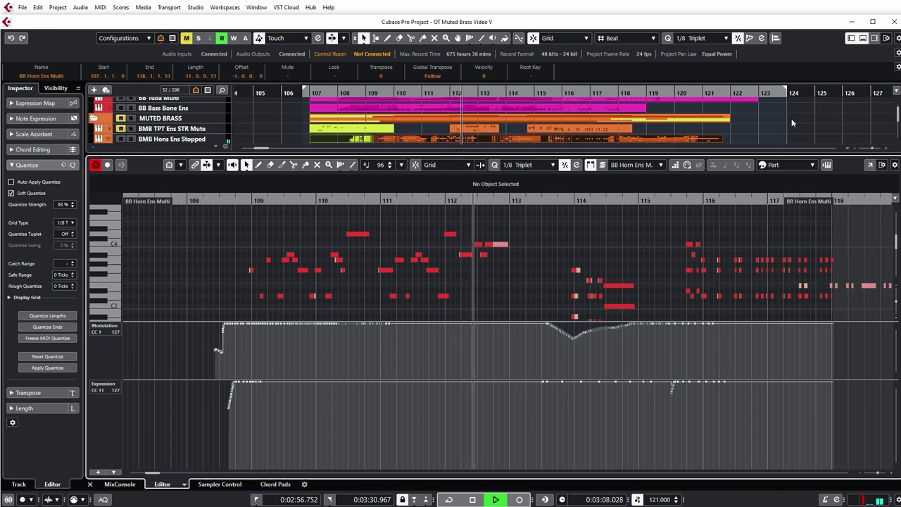
click(440, 135)
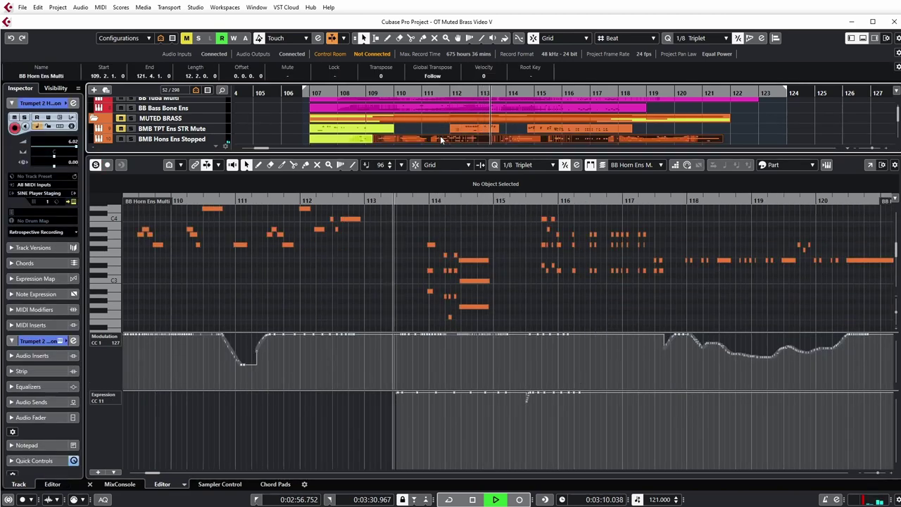
click(324, 296)
key(space)
key(g)
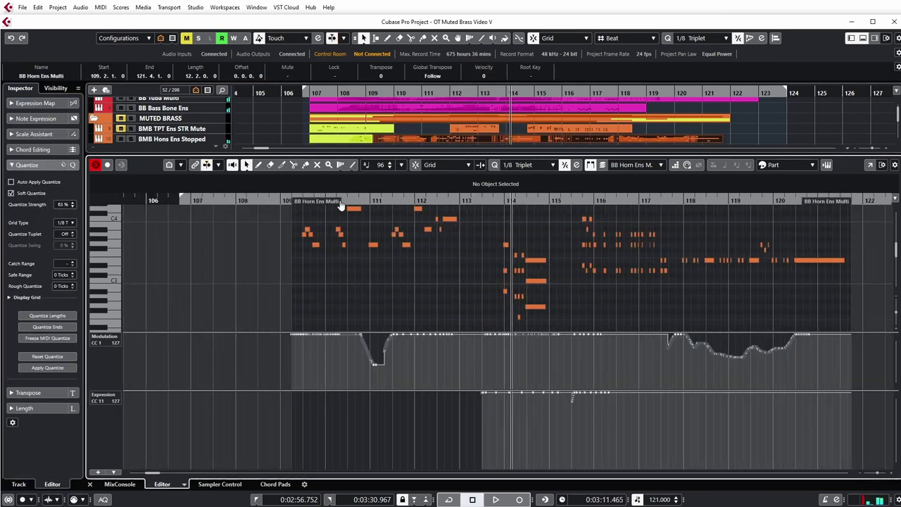
- Play the stopped horns part from about bar 109, close the editor and stop playback
drag(341, 204, 288, 217)
scroll(376, 260, up, 1)
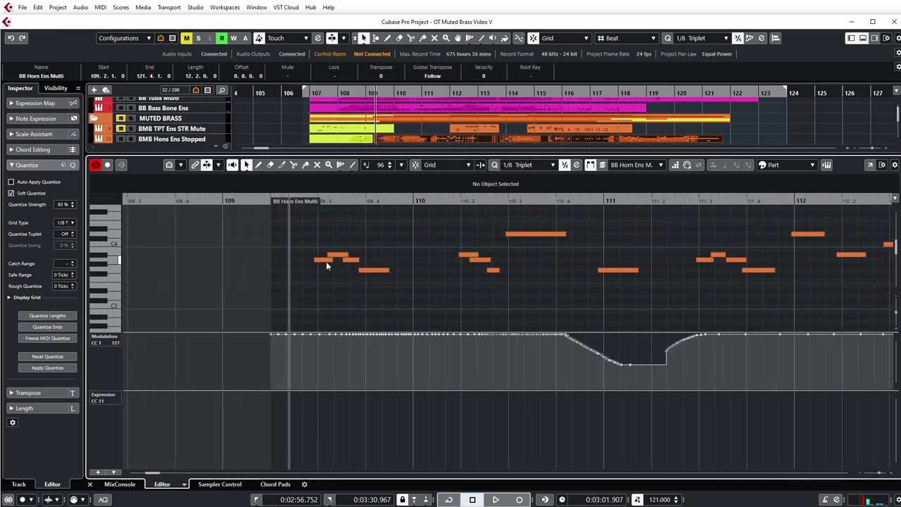
key(g)
key(g)
key(g)
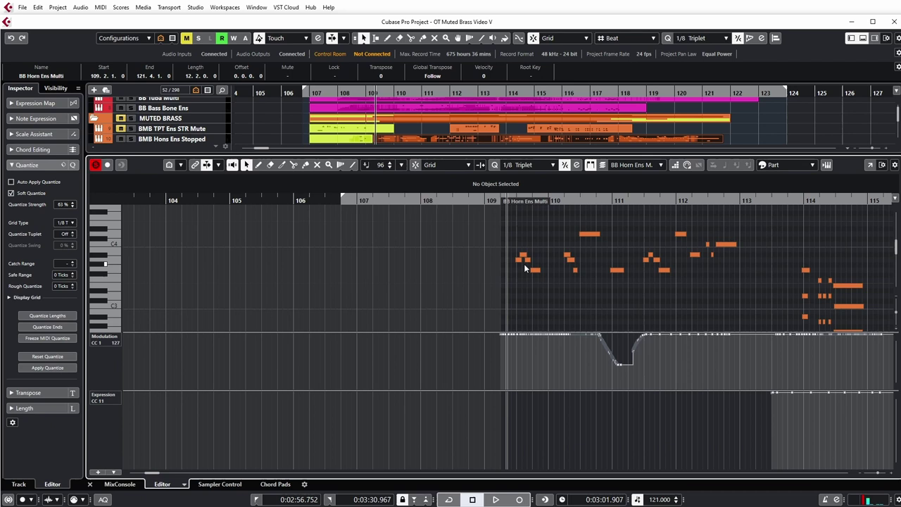
key(g)
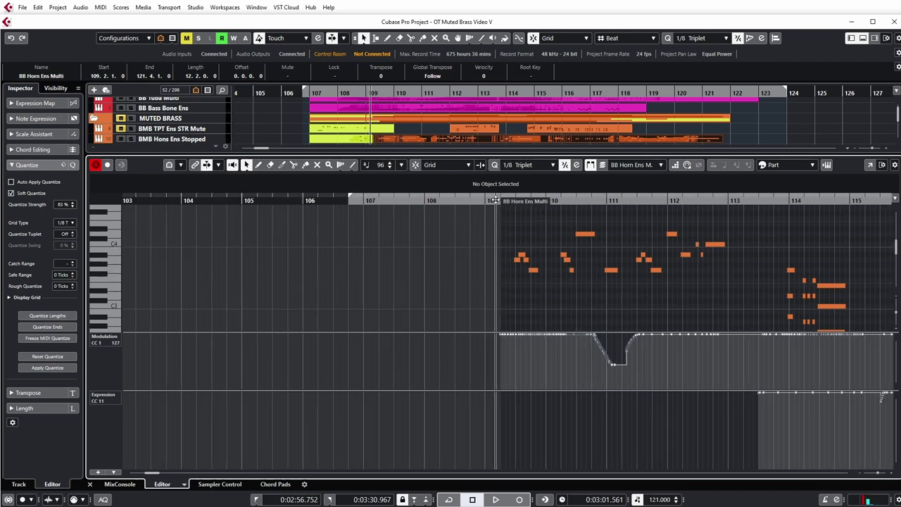
key(space)
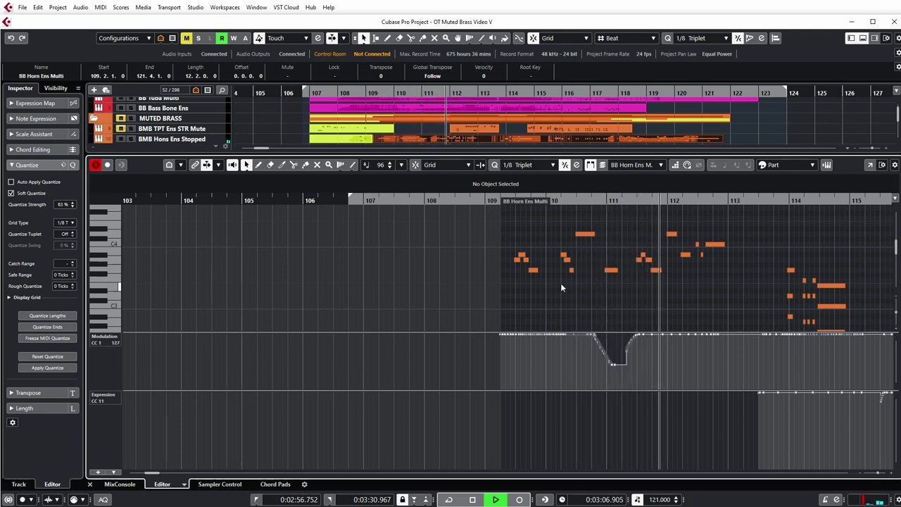
click(863, 39)
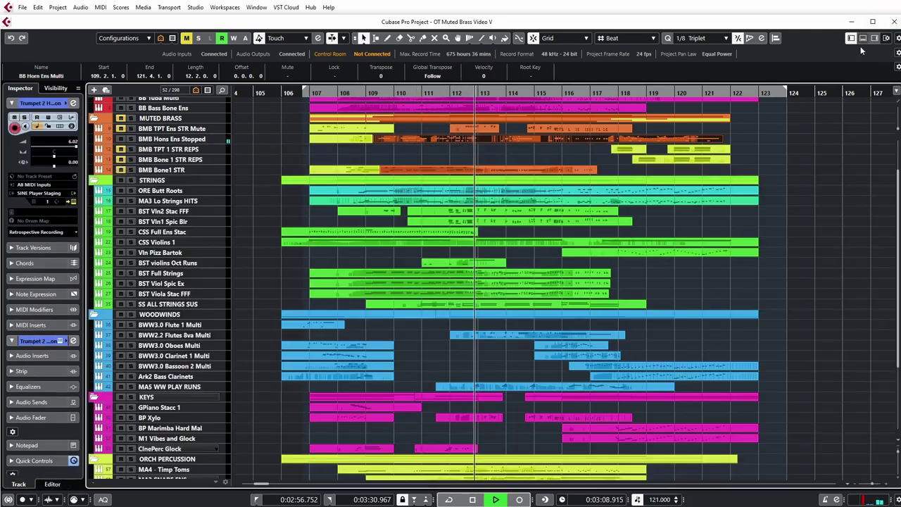
key(space)
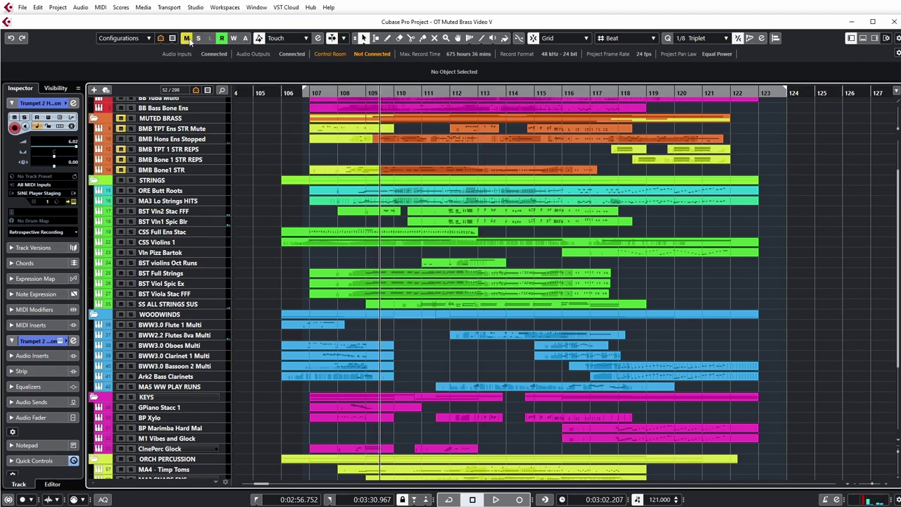
- Clear all track mutes, place the playhead near bar 113 and bring the brass tracks back into view
click(479, 128)
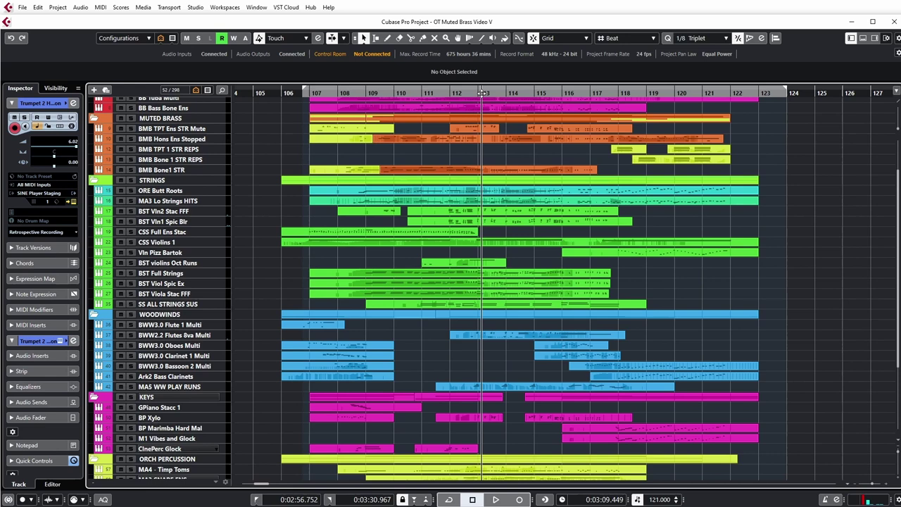
scroll(478, 130, up, 3)
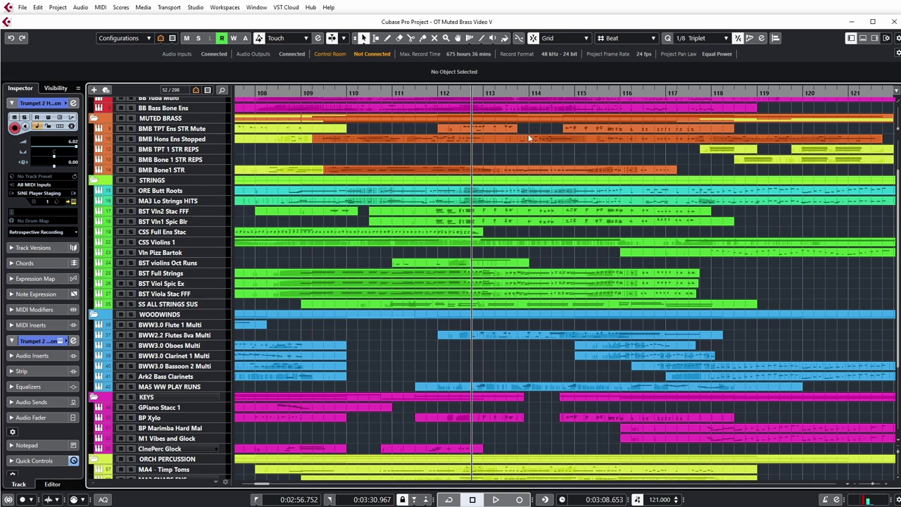
scroll(533, 138, up, 3)
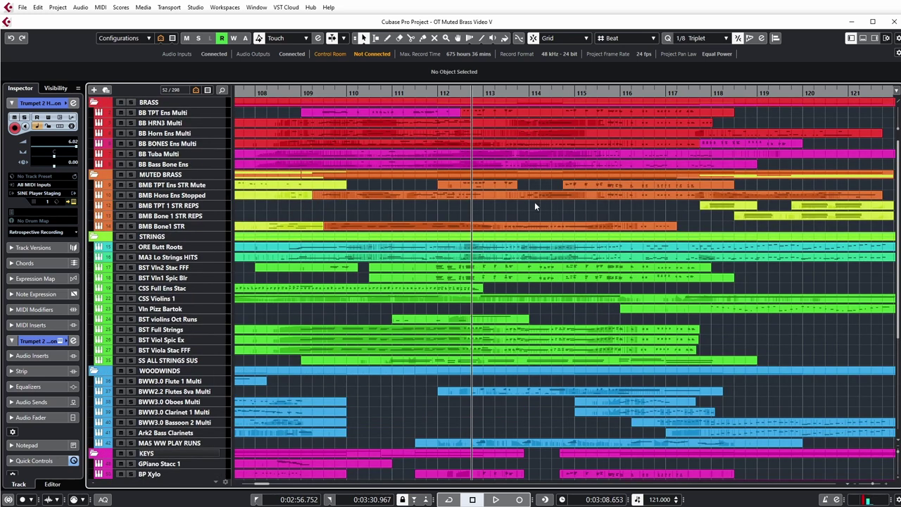
- Play the arrangement from about bar 112 with the MUTED BRASS folder muted, repeating the passage once
click(454, 92)
key(space)
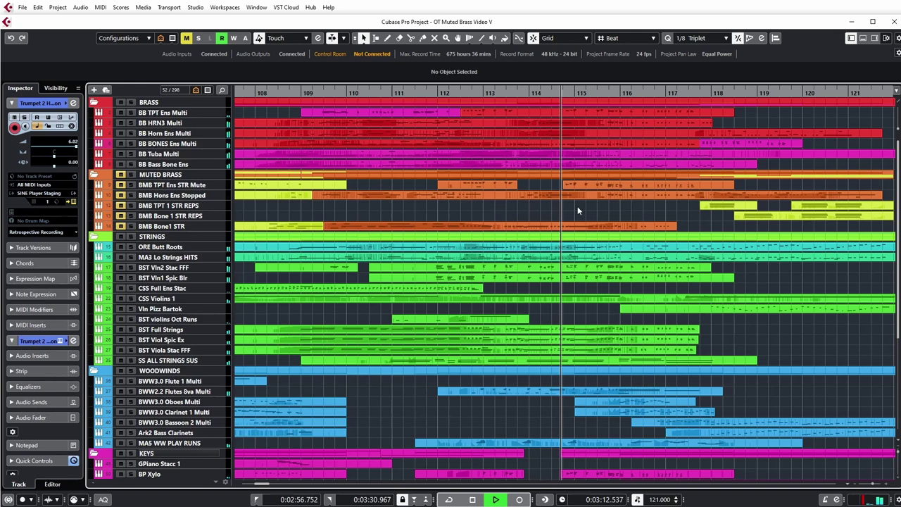
key(space)
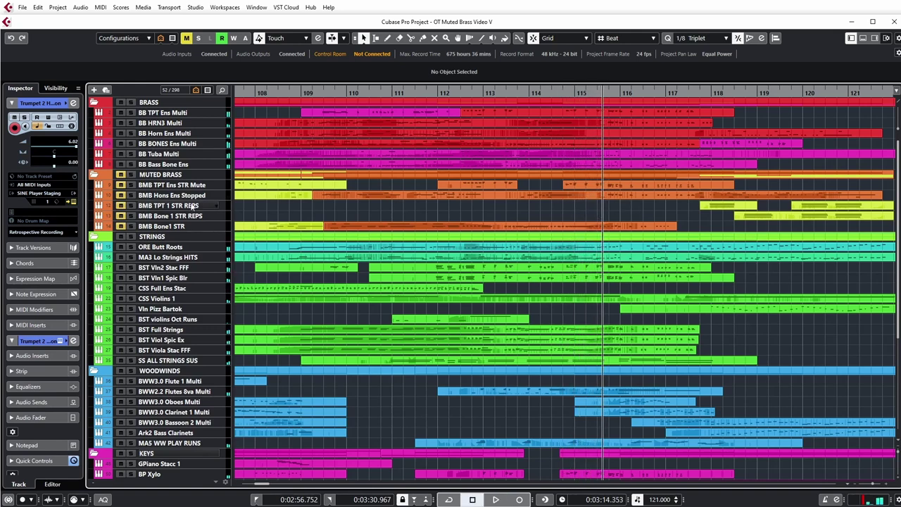
click(438, 92)
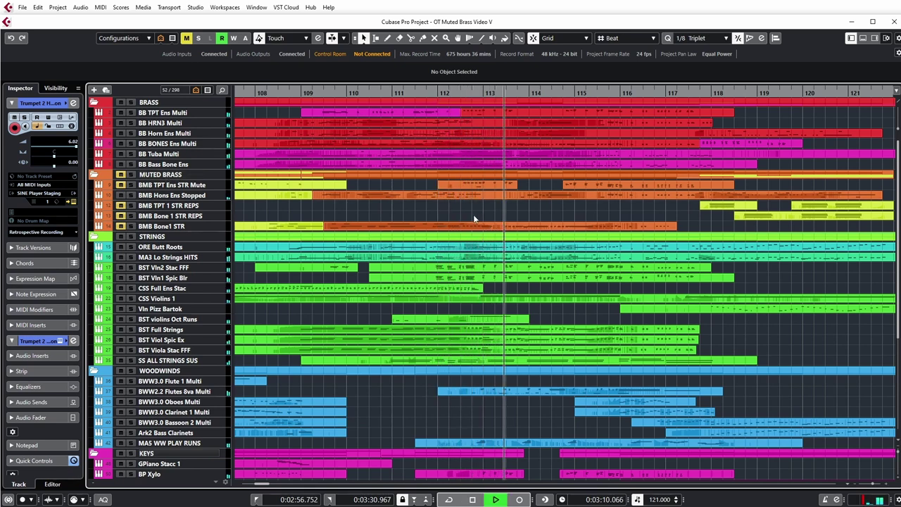
key(space)
- Open the selected BMB Hons Ens Stopped, BB HRN3 and BB Horn Ens parts in the editor, play the horns around bar 114, and close it
click(544, 196)
shift+click(547, 120)
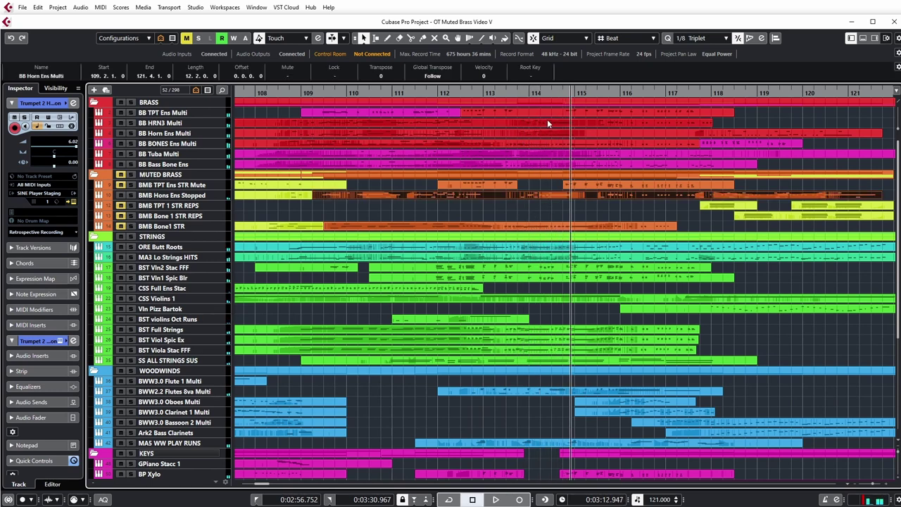
shift+click(539, 132)
double_click(542, 134)
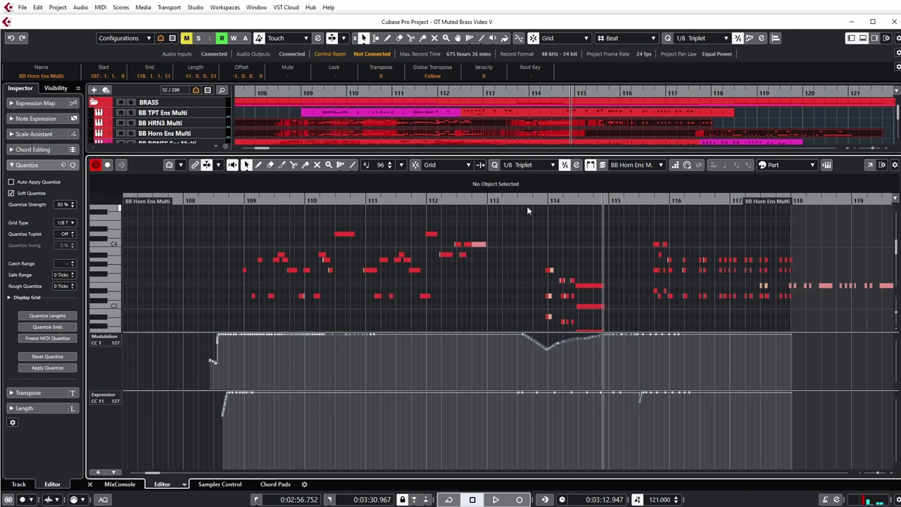
key(space)
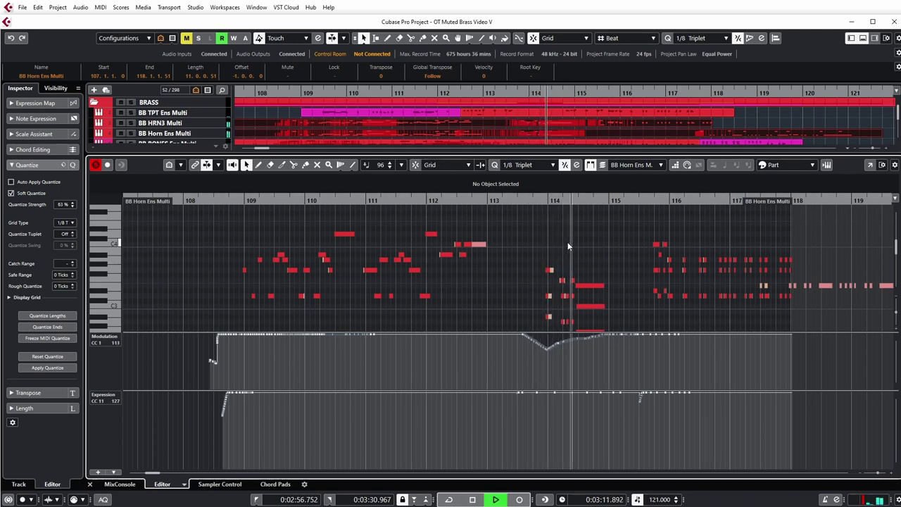
key(space)
click(864, 38)
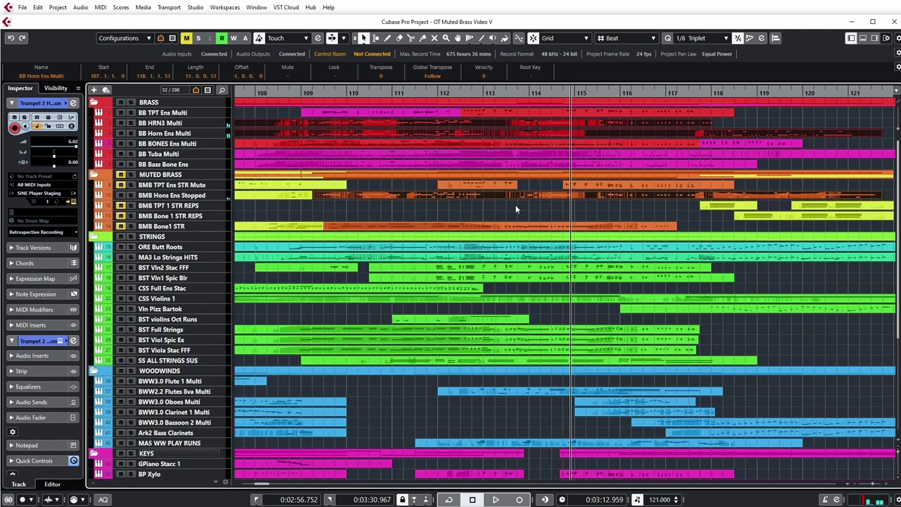
- Open the BMB Hons Ens Stopped part alone in the editor and play its phrase from about bar 114
key(ctrl+e)
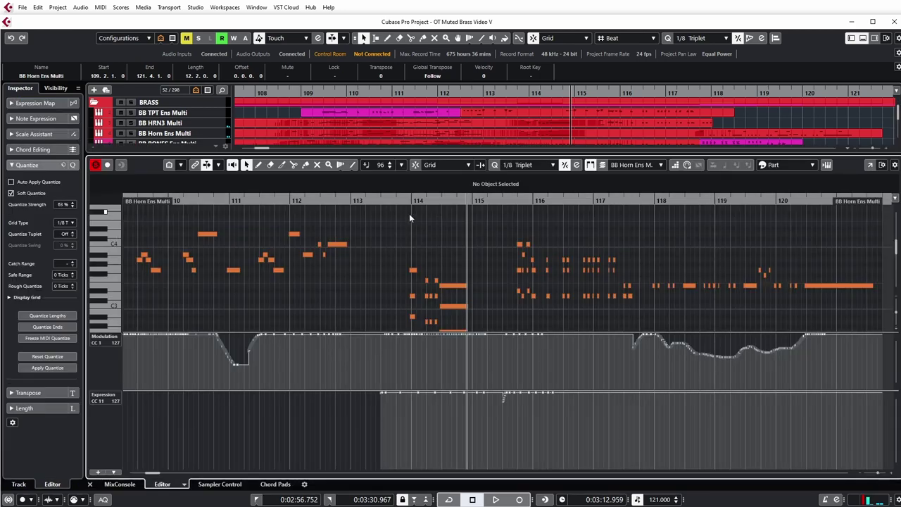
scroll(405, 211, up, 3)
key(space)
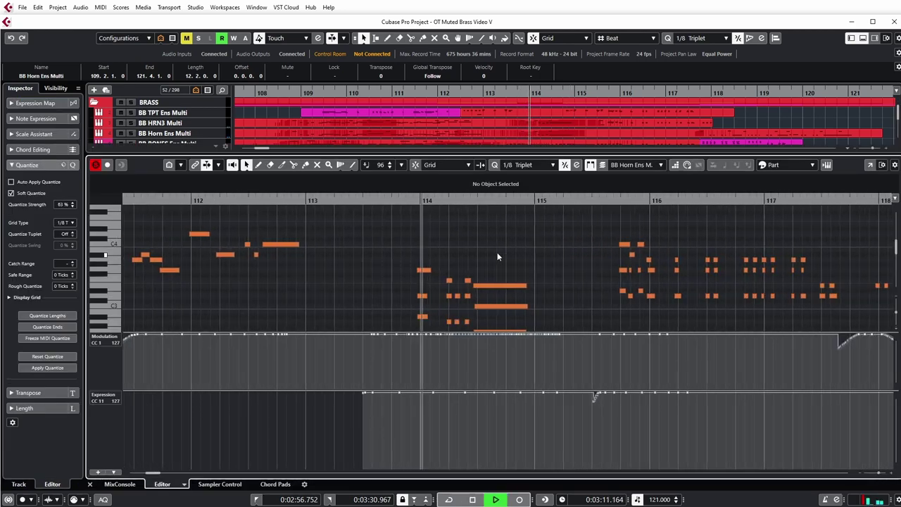
- Close the horn part's editor, stop playback, clear the track mutes and return the playhead to about bar 107
key(ctrl+e)
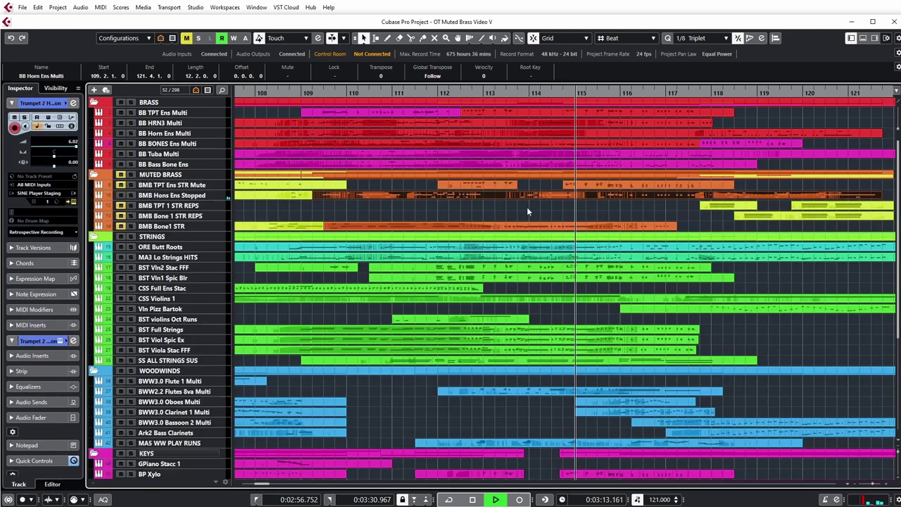
key(space)
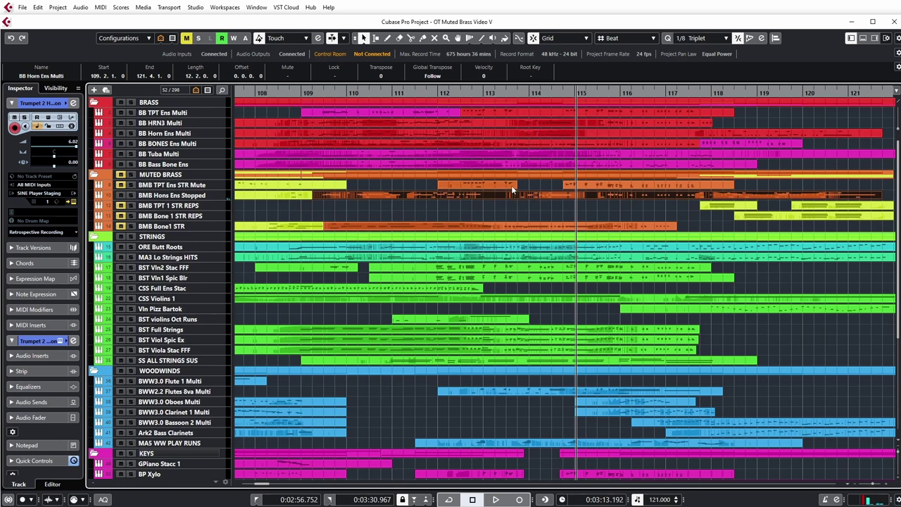
click(543, 205)
ctrl+scroll(543, 206, down, 3)
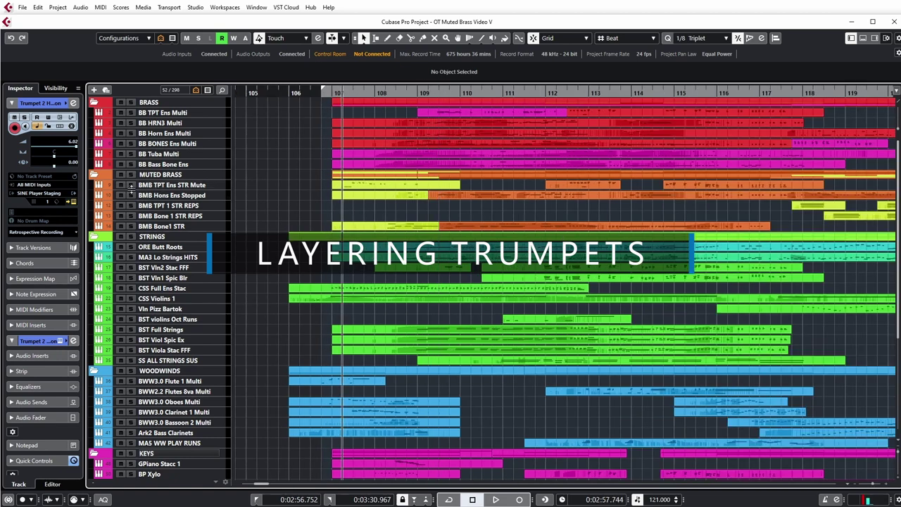
click(131, 184)
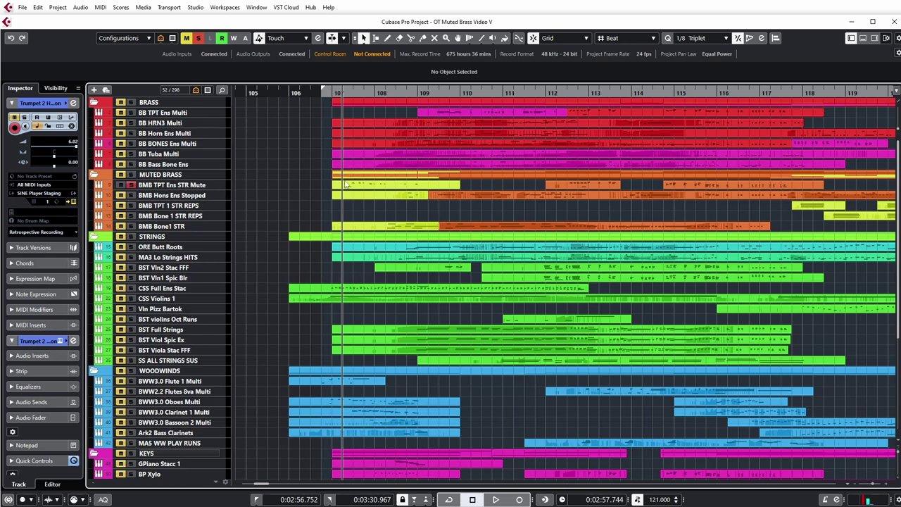
click(198, 38)
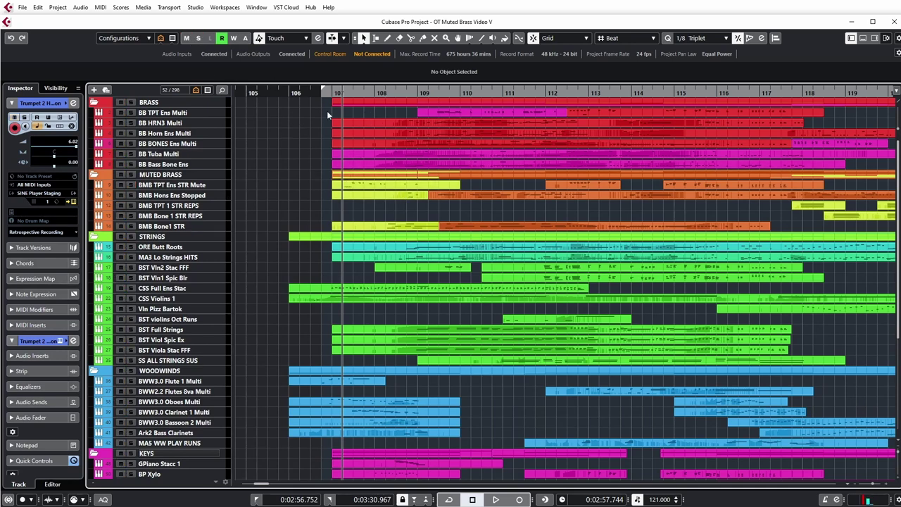
key(s)
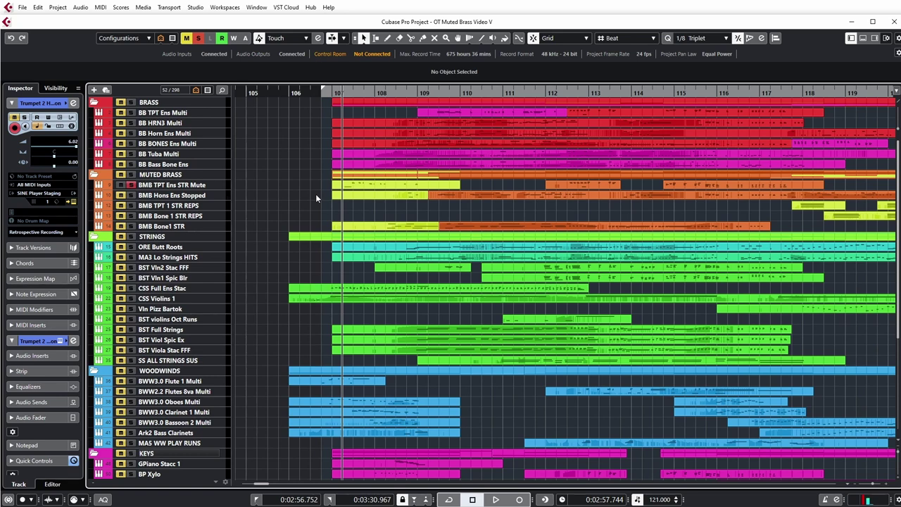
click(202, 37)
- Solo the open trumpets, BB TPT Ens Multi, and play them from about the middle of bar 109
click(503, 183)
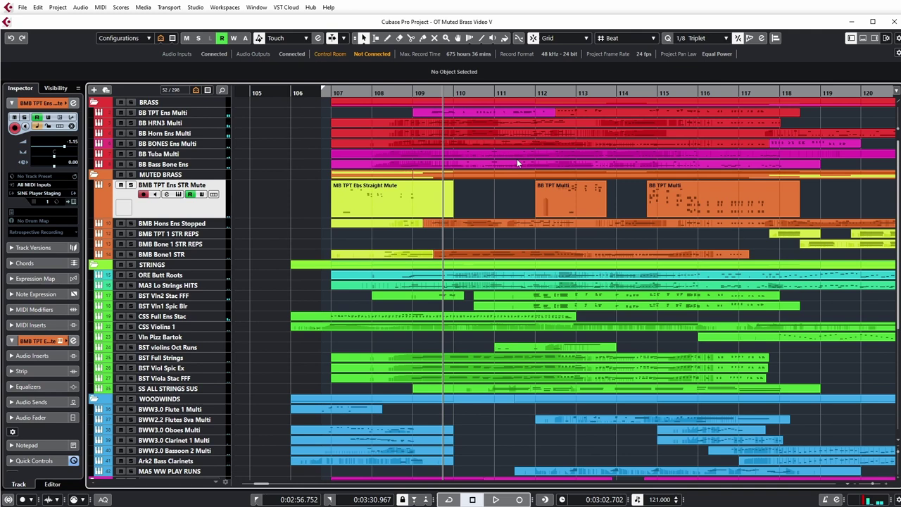
click(130, 113)
click(432, 92)
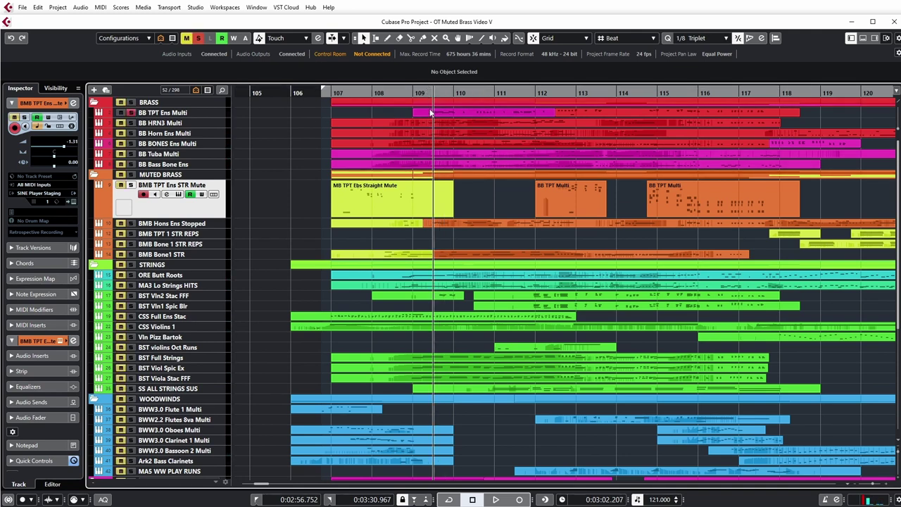
key(space)
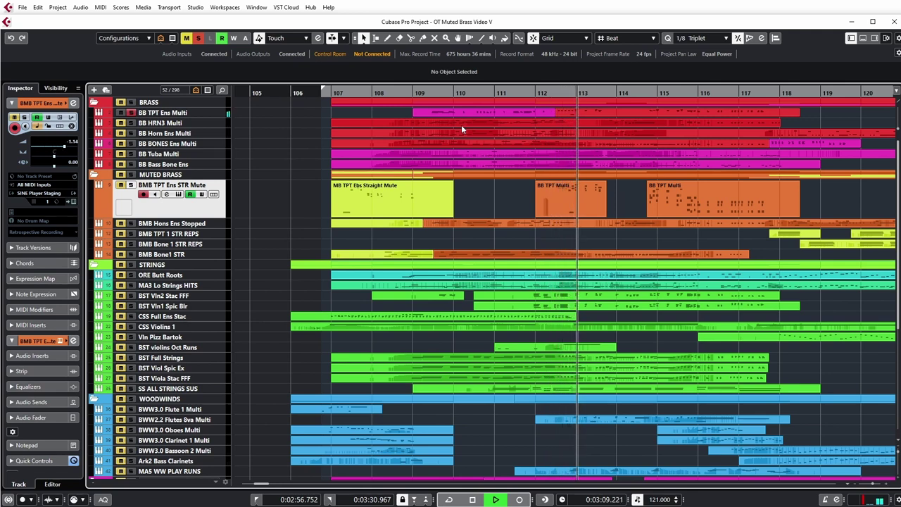
key(space)
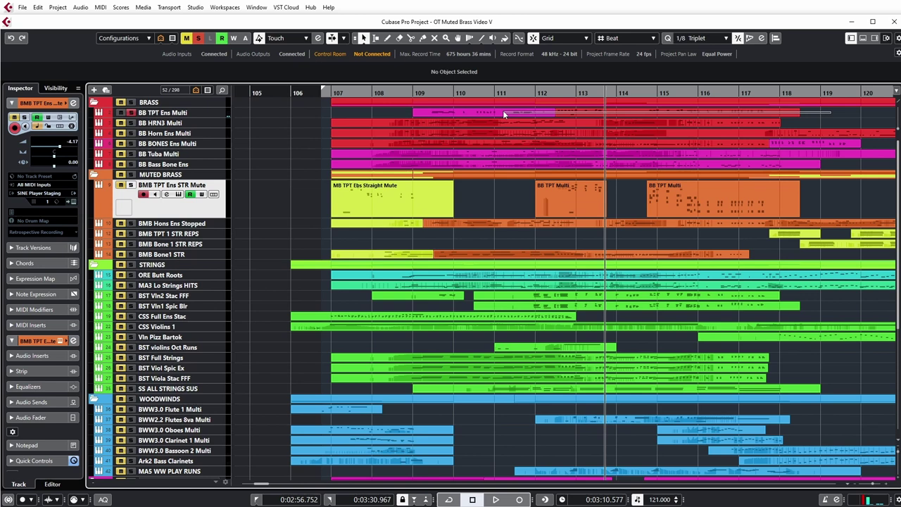
- Solo BMB TPT Ens STR Mute as well and play both trumpet tracks together from just before bar 112
key(KP_0)
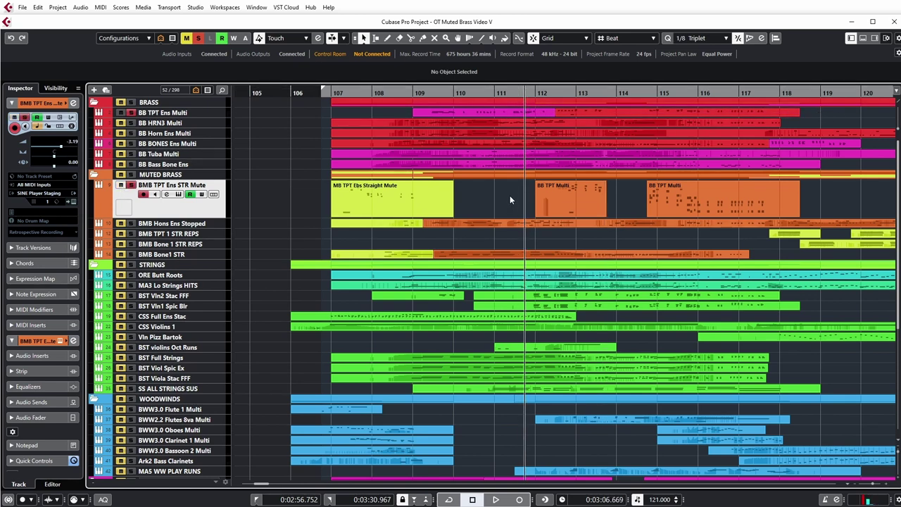
key(space)
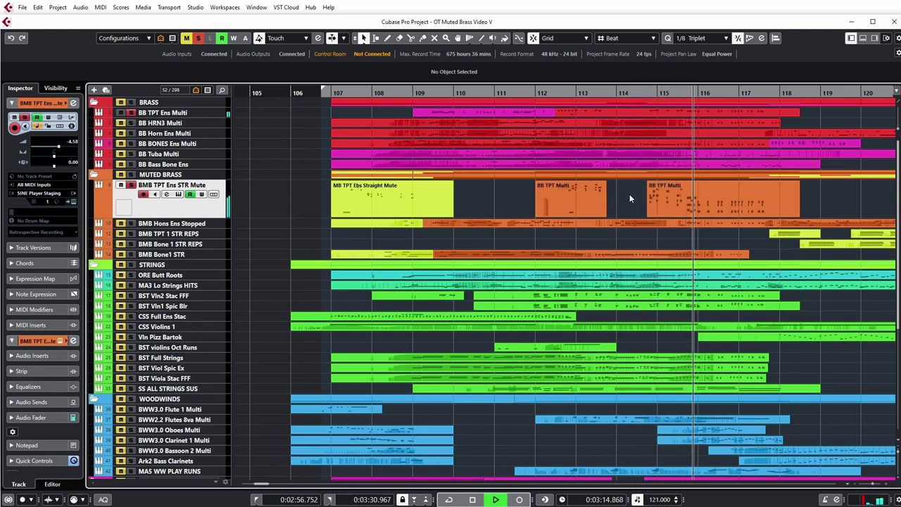
key(space)
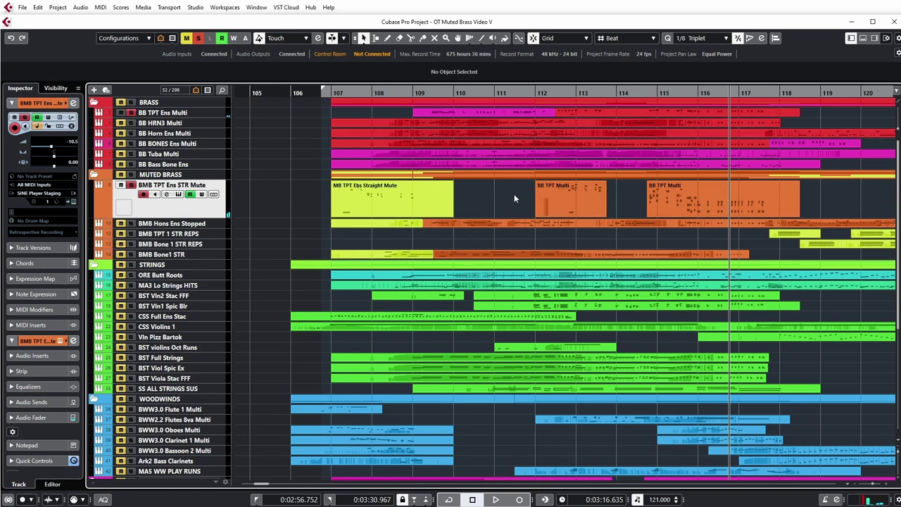
- Open the BB TPT Multi part starting in bar 112 in the editor and color its notes by velocity
double_click(568, 111)
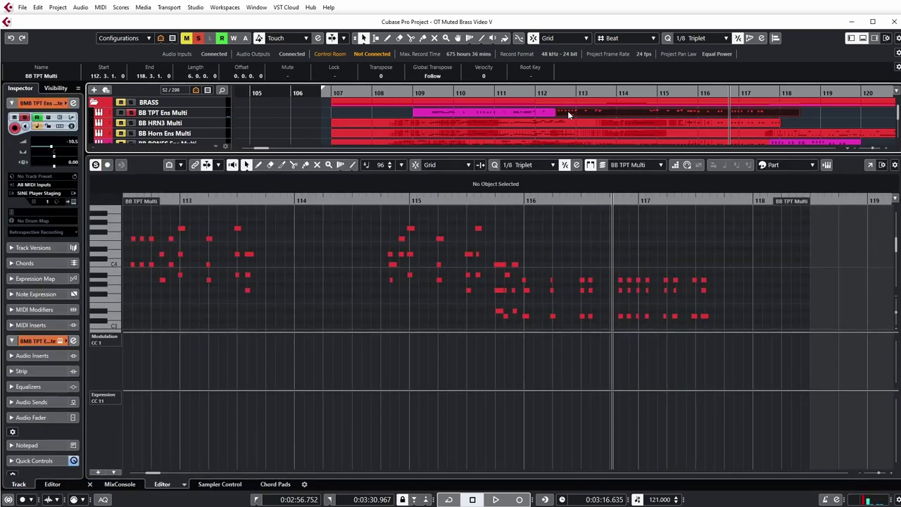
click(792, 166)
click(782, 178)
key(g)
key(g)
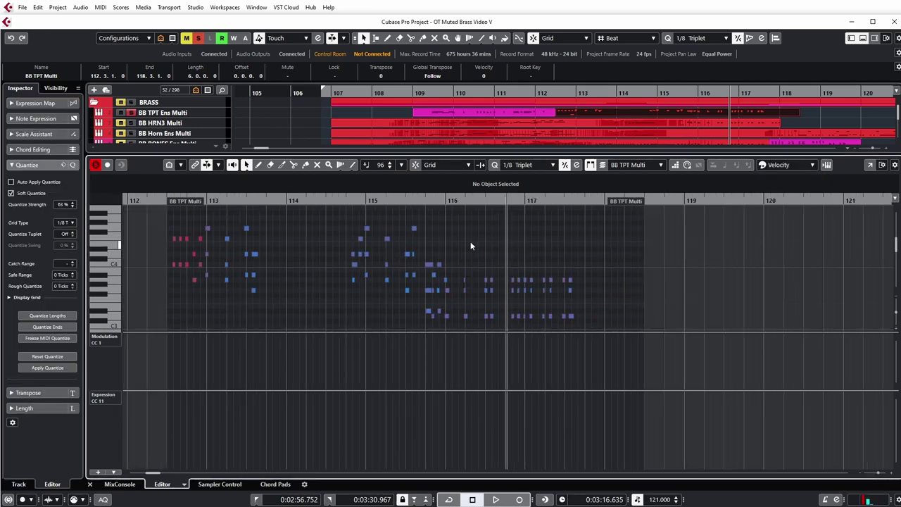
- Play the trumpet phrase in the editor from the start of the BB TPT Multi part through bar 113
click(263, 201)
key(h)
key(h)
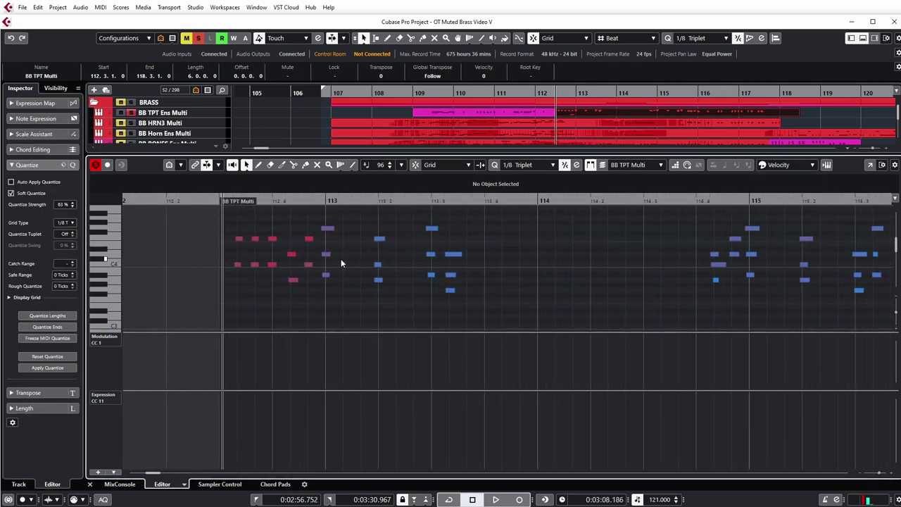
key(space)
key(g)
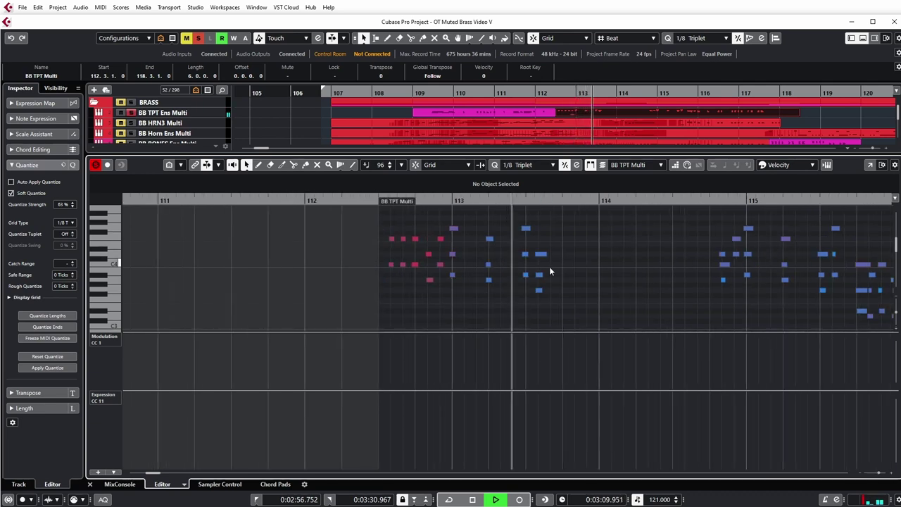
key(space)
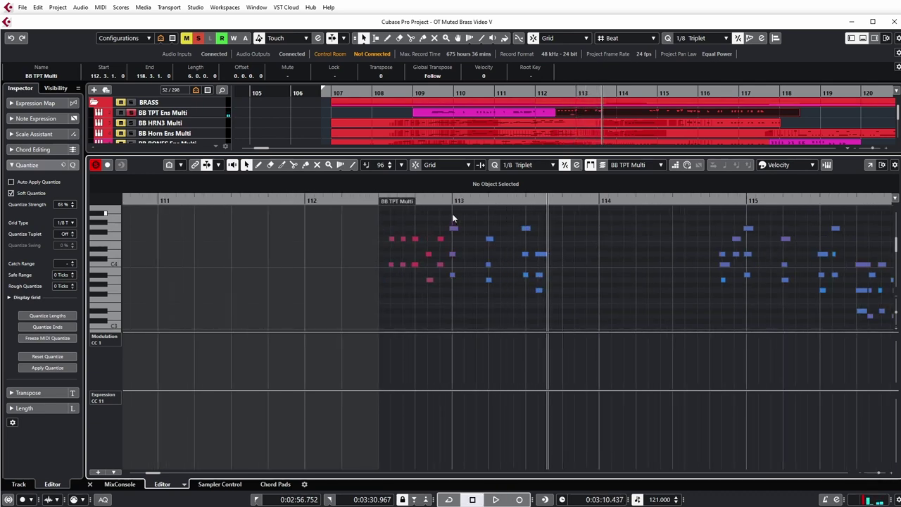
- Examine the velocities and chord voicings of the trumpet notes around bar 113, with the playhead set just before that bar
drag(454, 215, 482, 226)
key(g)
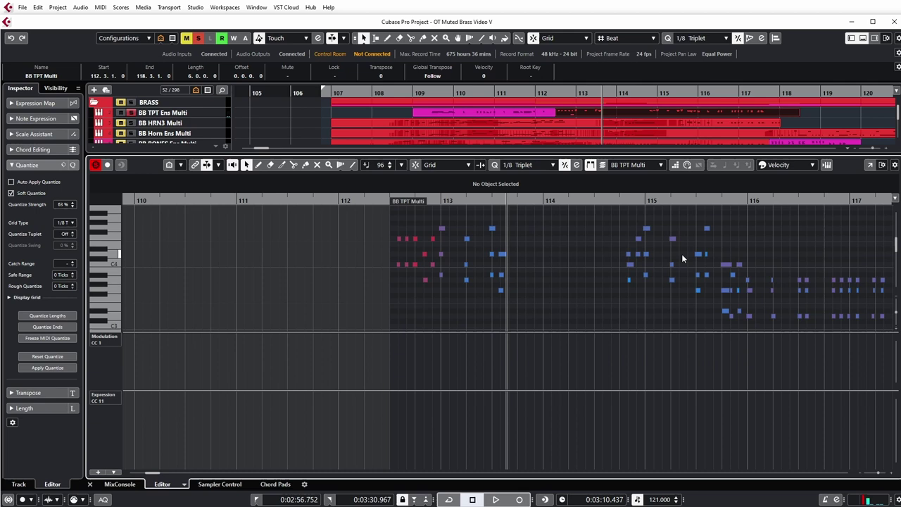
key(g)
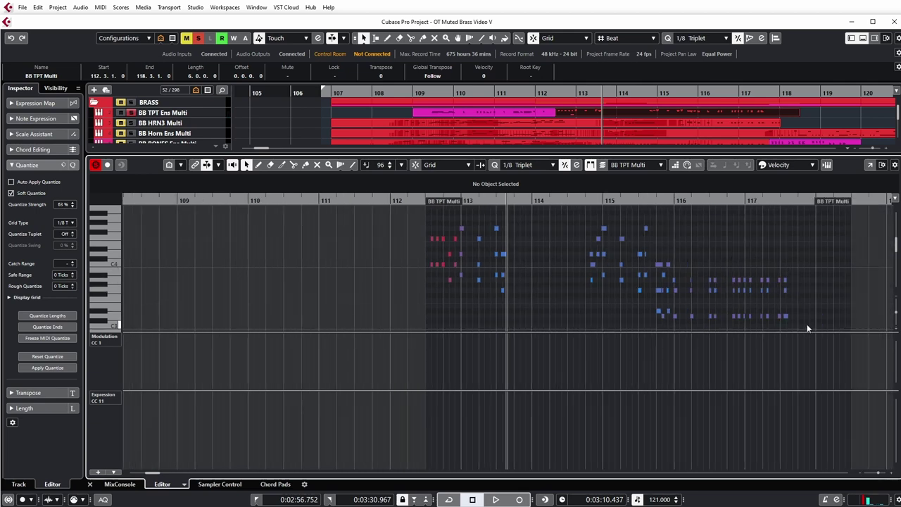
drag(464, 218, 483, 257)
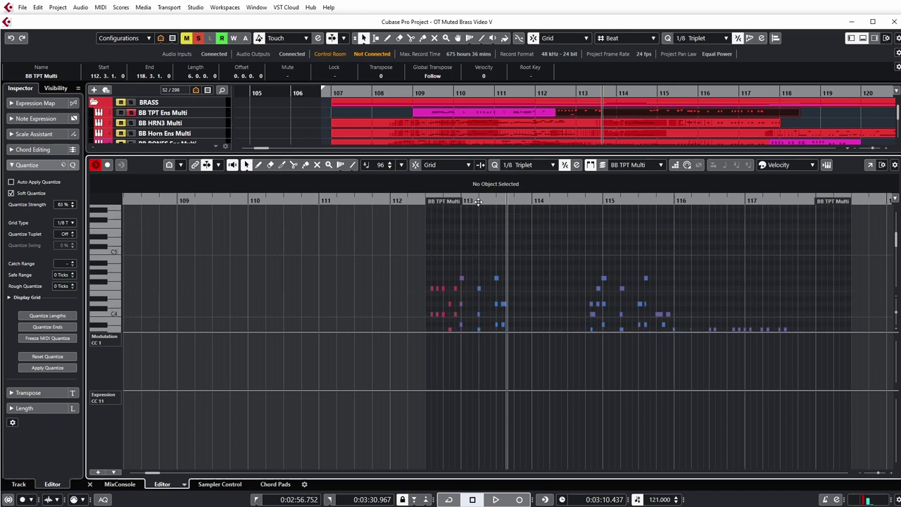
drag(478, 202, 454, 214)
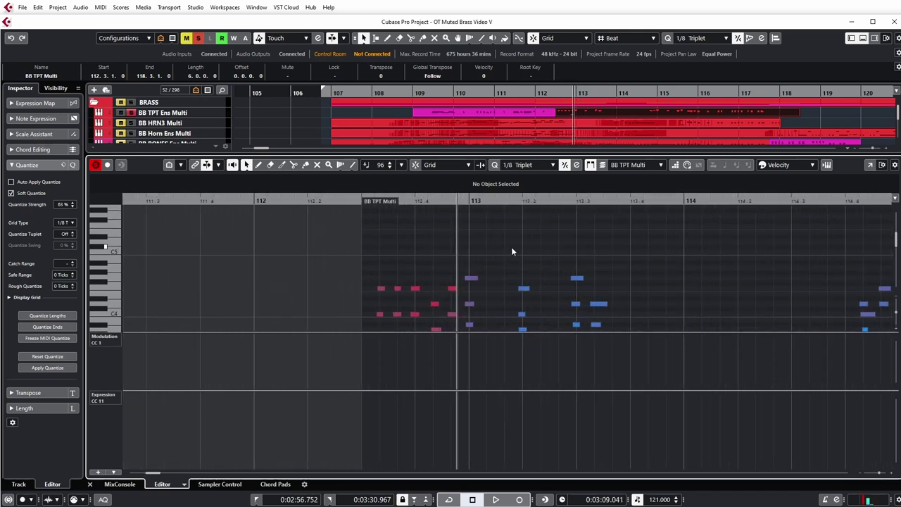
scroll(512, 251, down, 1)
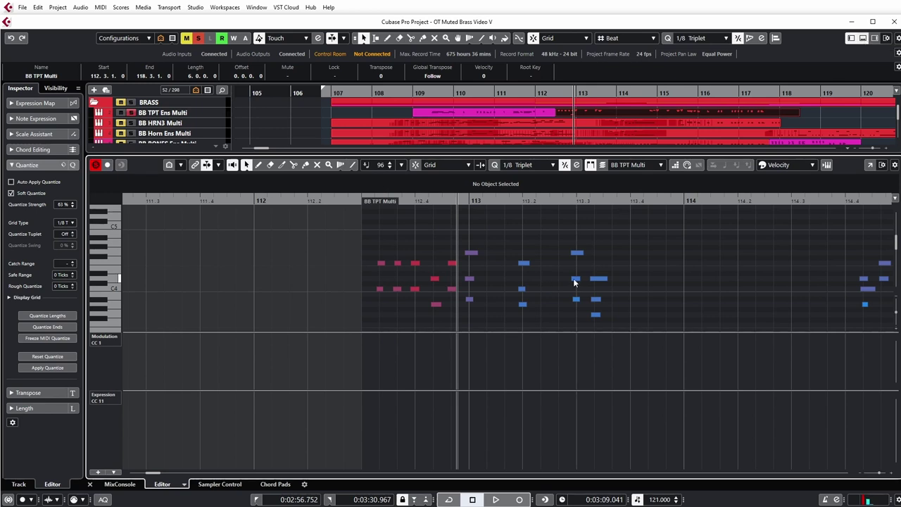
scroll(649, 265, down, 1)
key(g)
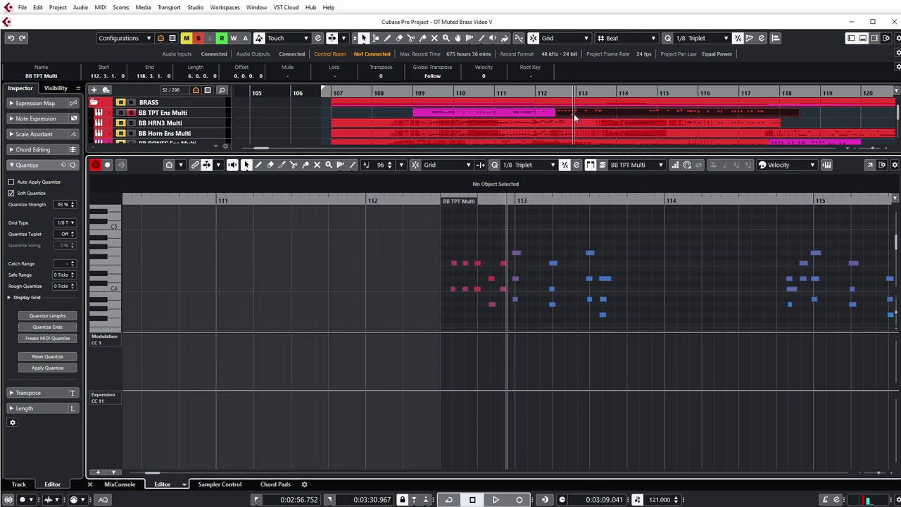
- Try higher velocities on the bar 113 trumpet chords and play them, then restore the original velocities and replay the phrase
drag(510, 229, 661, 335)
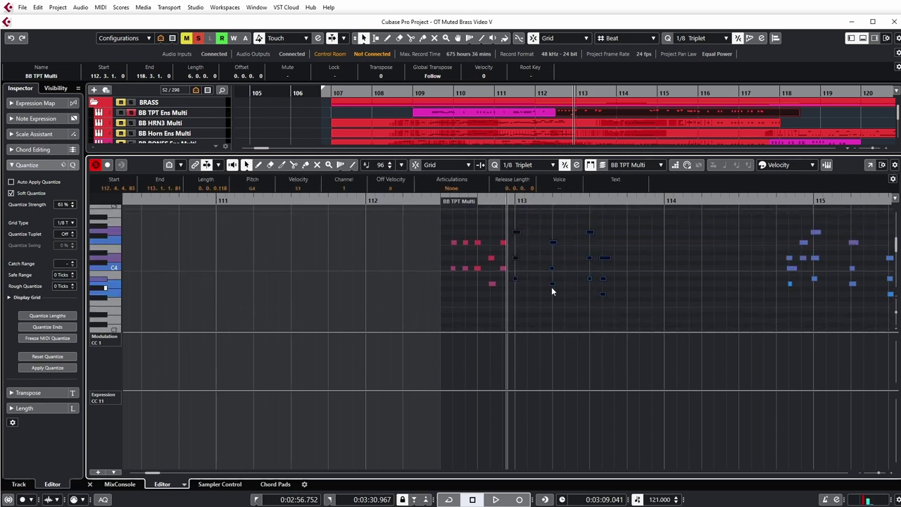
key(space)
click(617, 221)
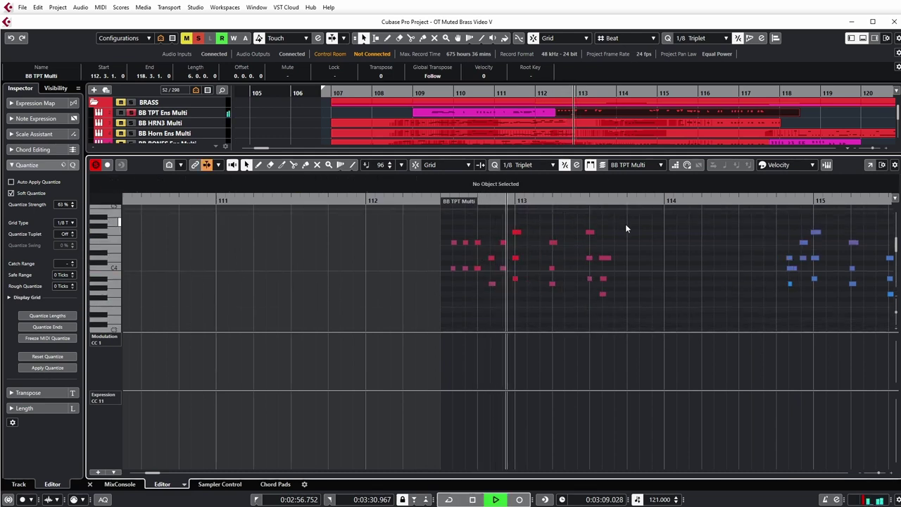
key(space)
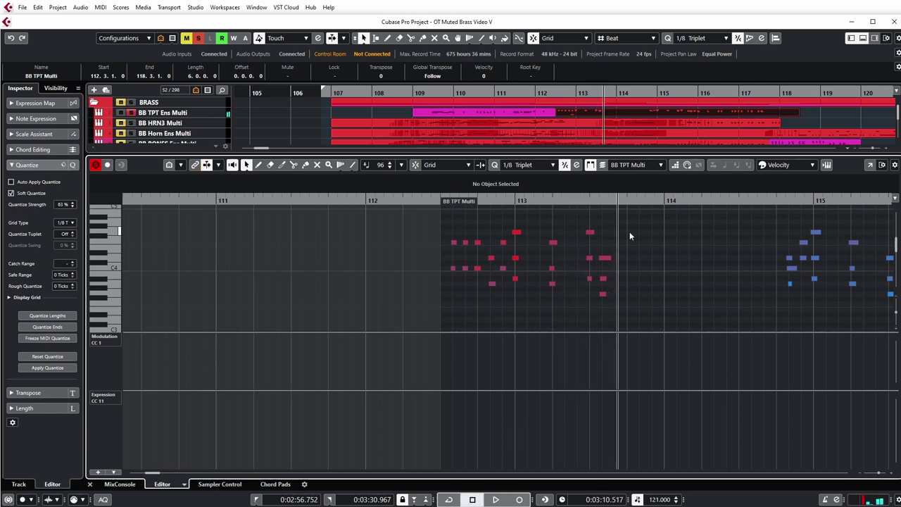
key(space)
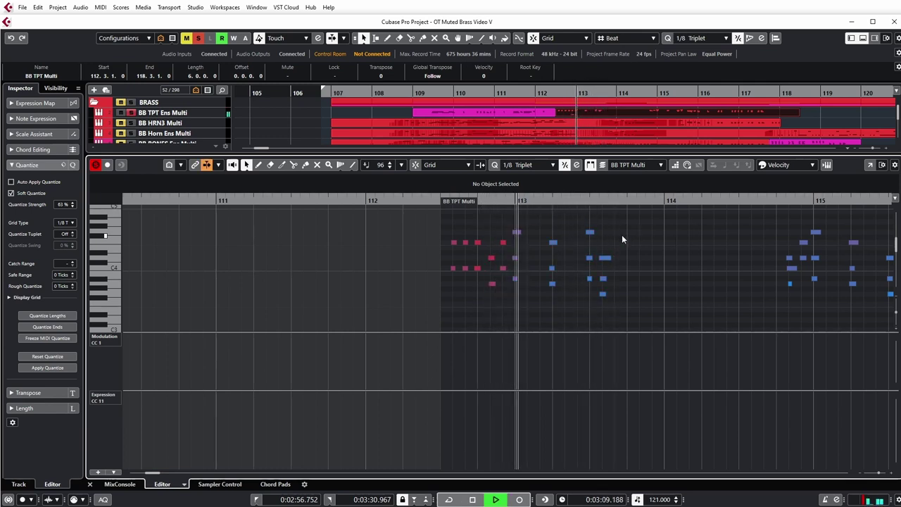
key(space)
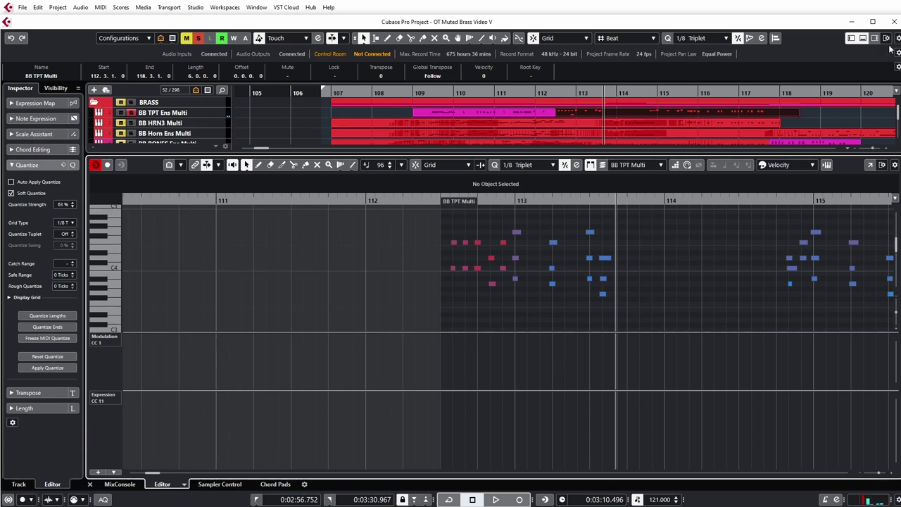
- Close the editor, clear the trumpet solos and play the full arrangement from about bar 109
key(ctrl+e)
click(504, 93)
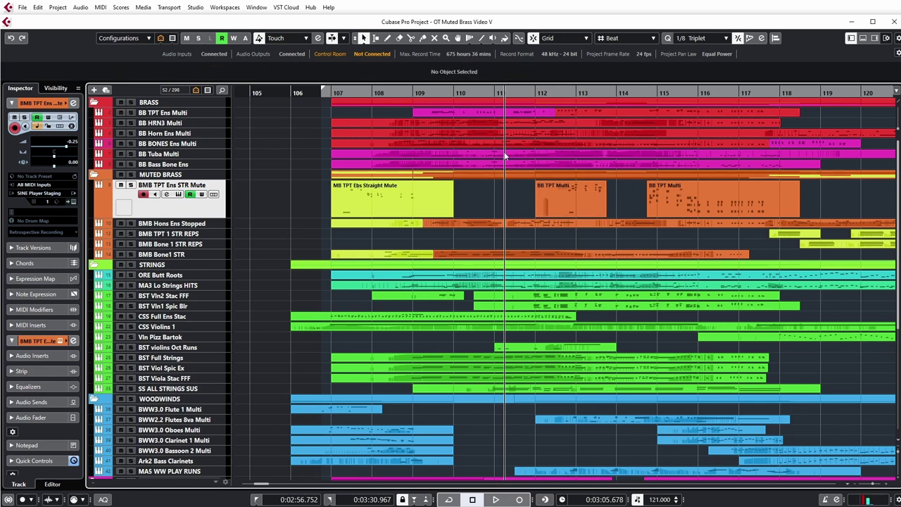
click(428, 93)
key(space)
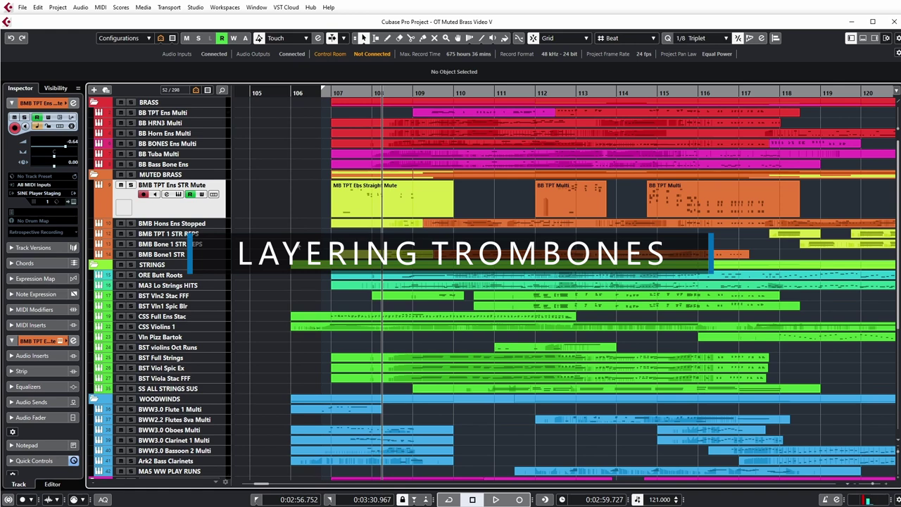
- Solo the BB BONES Ens Multi and BMB Bone1 STR tracks and place the playhead in bar 109
click(193, 256)
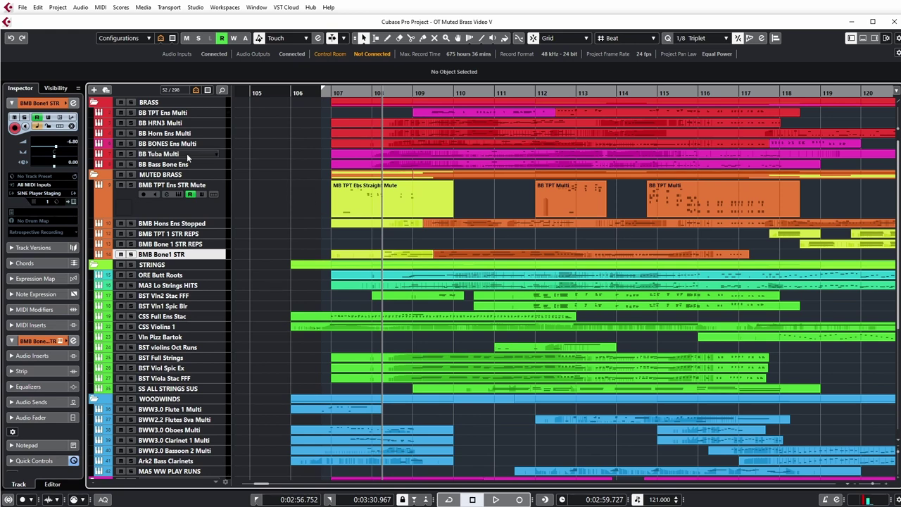
click(130, 144)
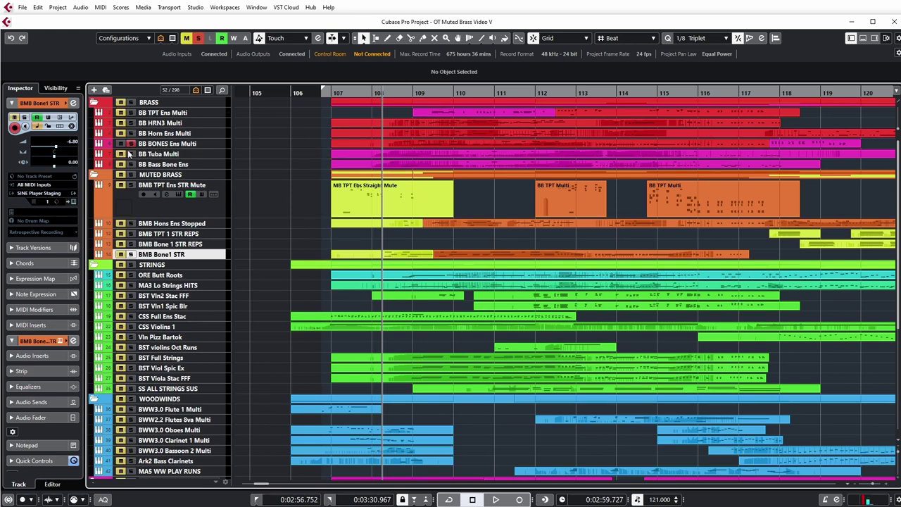
scroll(424, 93, down, 1)
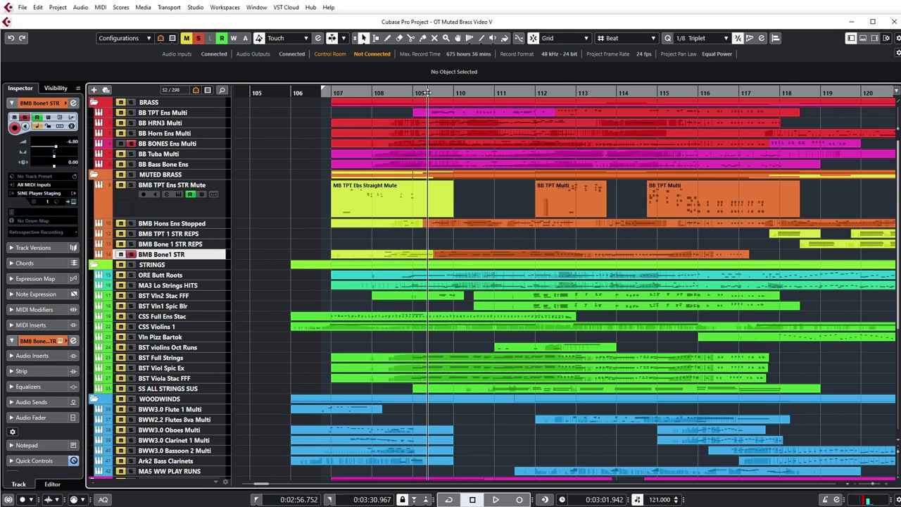
scroll(424, 92, down, 1)
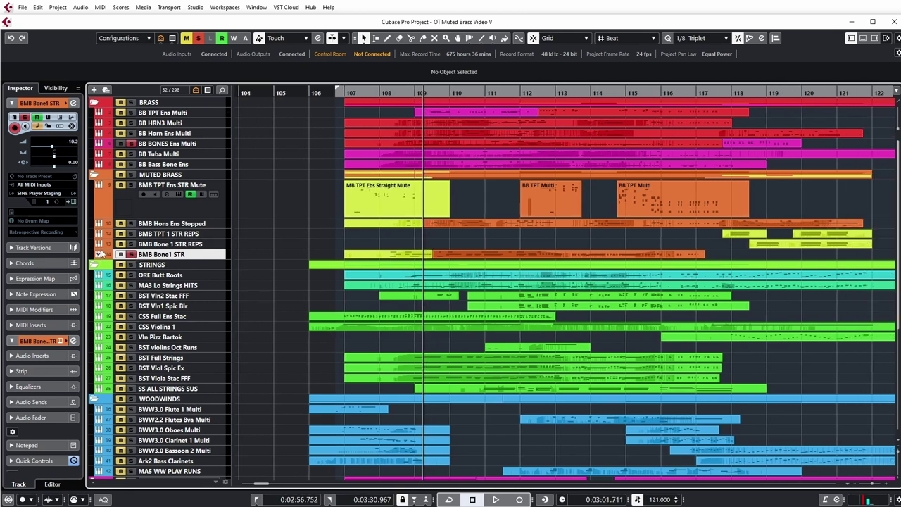
- Show volume automation for BMB Bone1 STR, BMB TPT Ens STR Mute and BMB Hons Ens Stopped, and play the soloed trombones from about bar 110
click(100, 254)
click(98, 214)
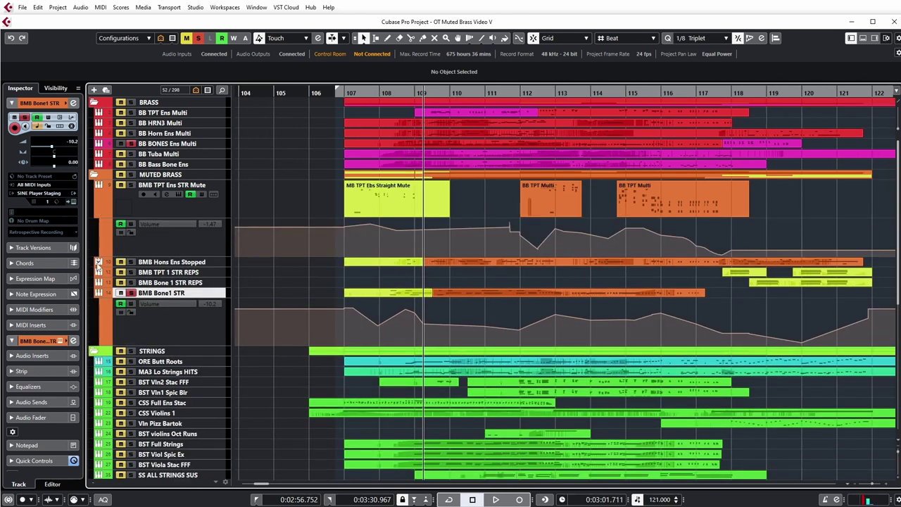
click(98, 267)
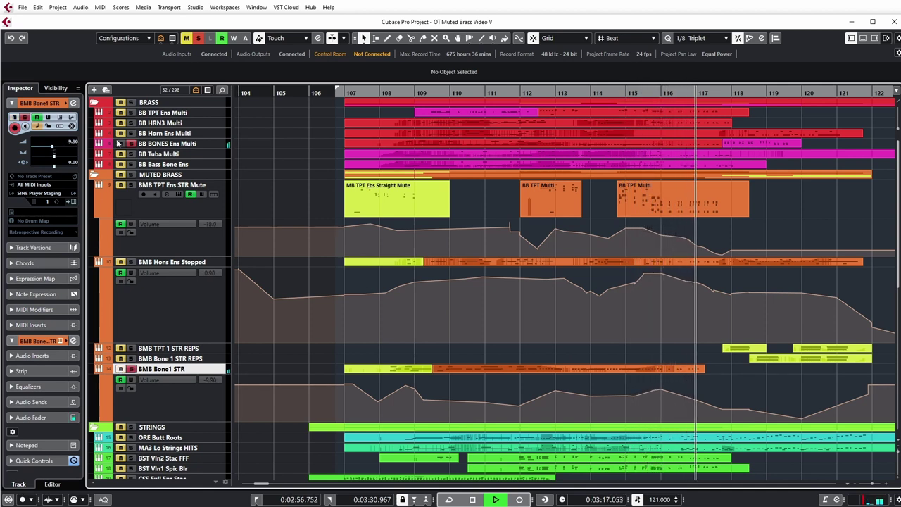
click(447, 92)
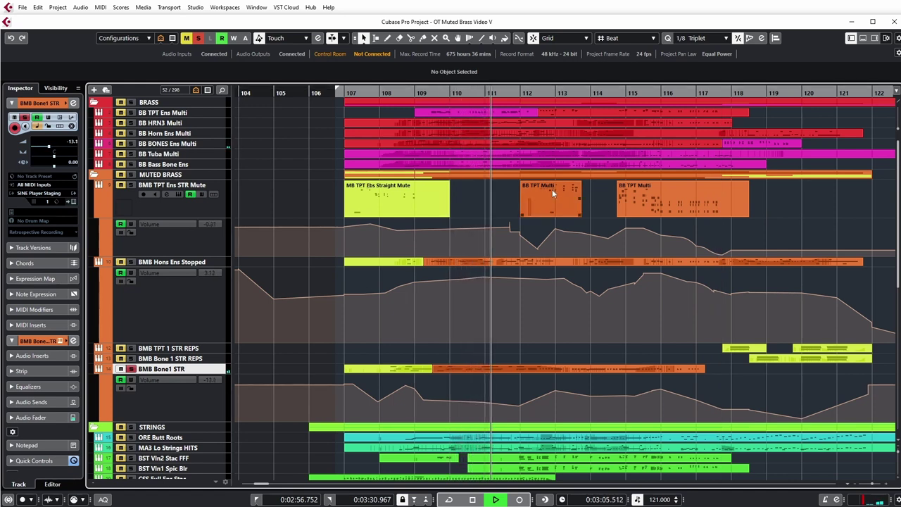
mouse_move(336, 307)
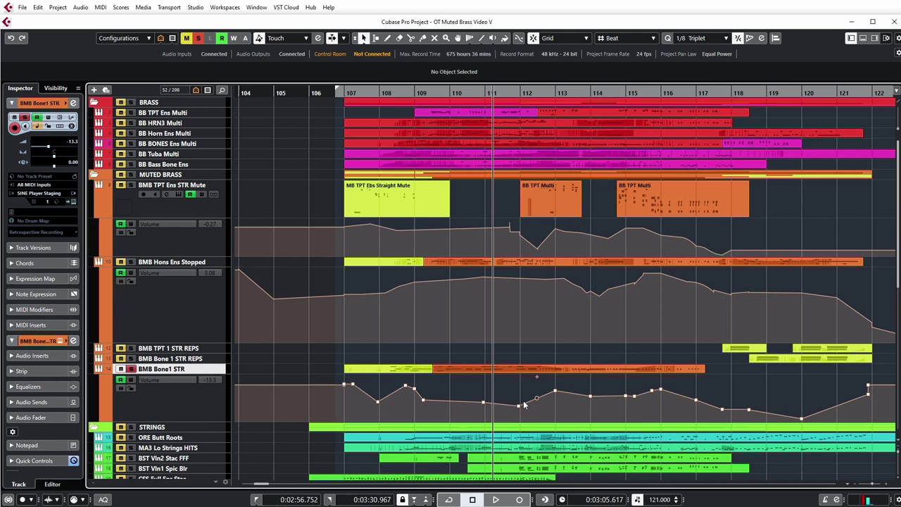
- Compare the BB BONES Ens Multi volume automation with BMB Bone1 STR, with the playhead set in bar 109
click(100, 144)
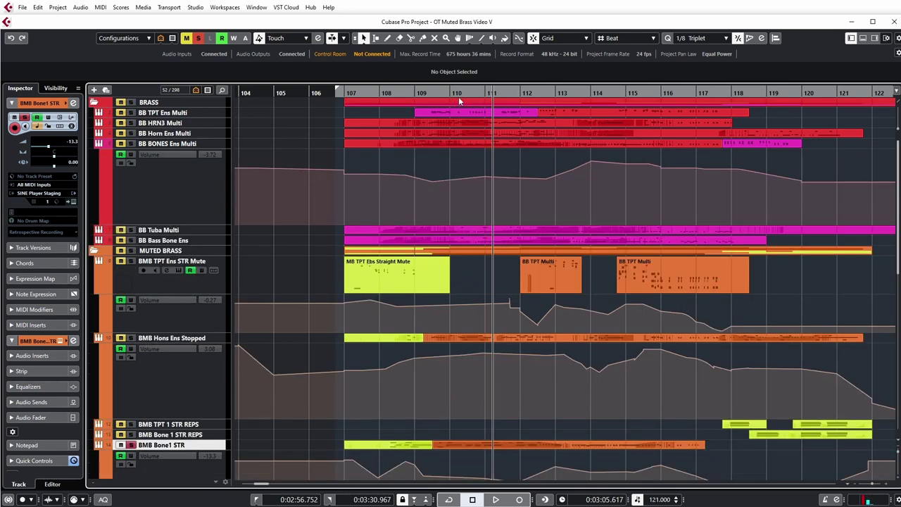
drag(434, 94, 432, 94)
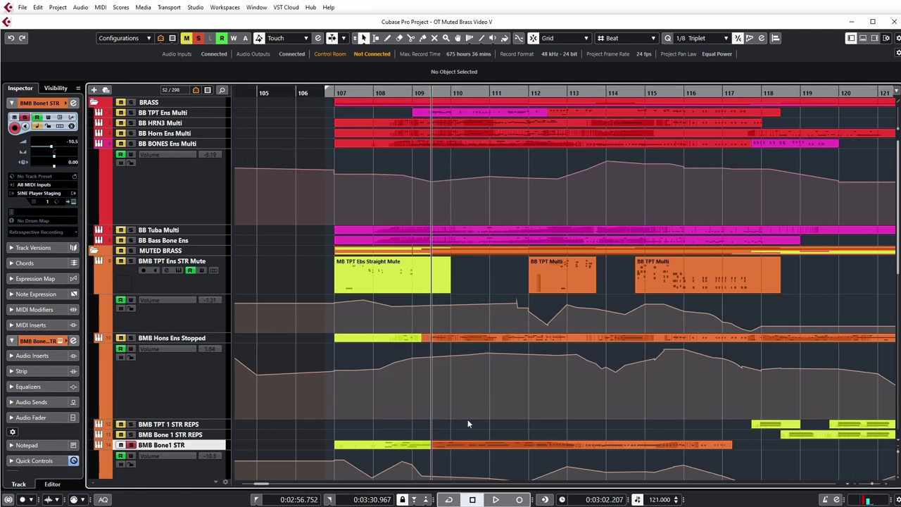
scroll(471, 401, down, 3)
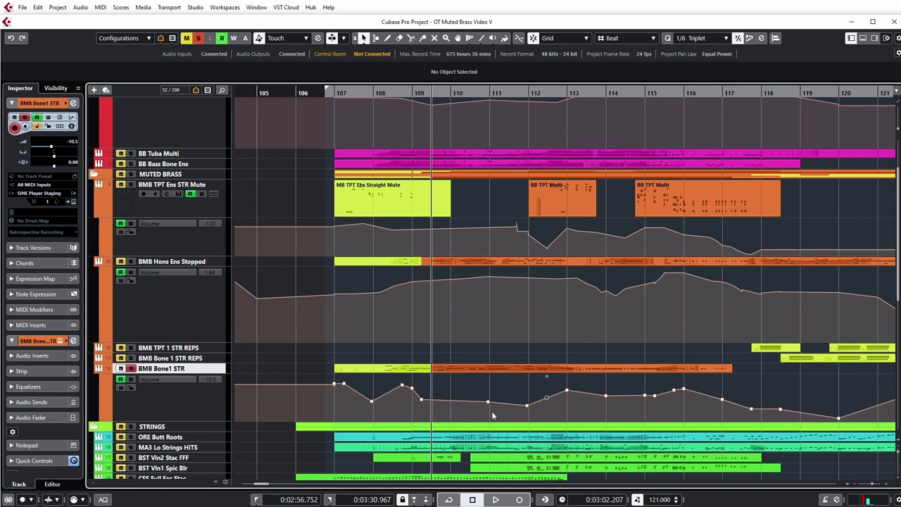
- Play the orchestra with the regular BRASS folder muted from about bar 111
mouse_move(396, 330)
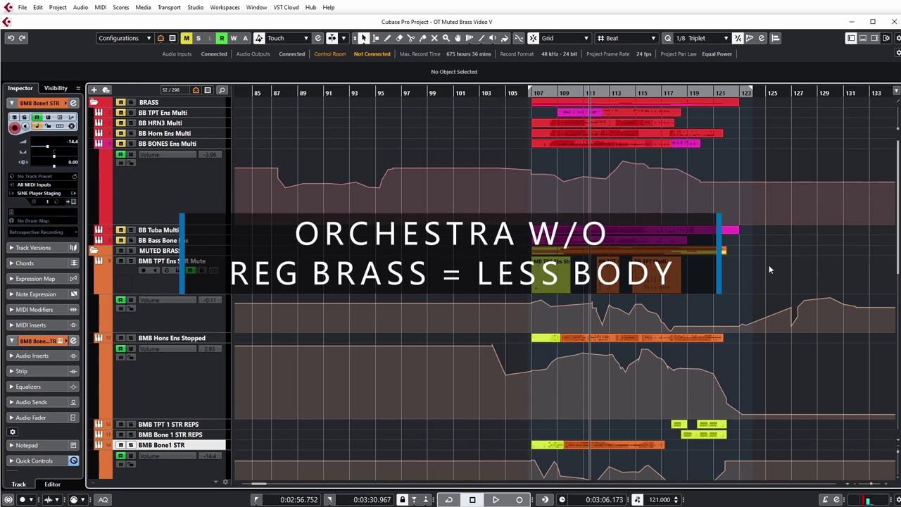
key(space)
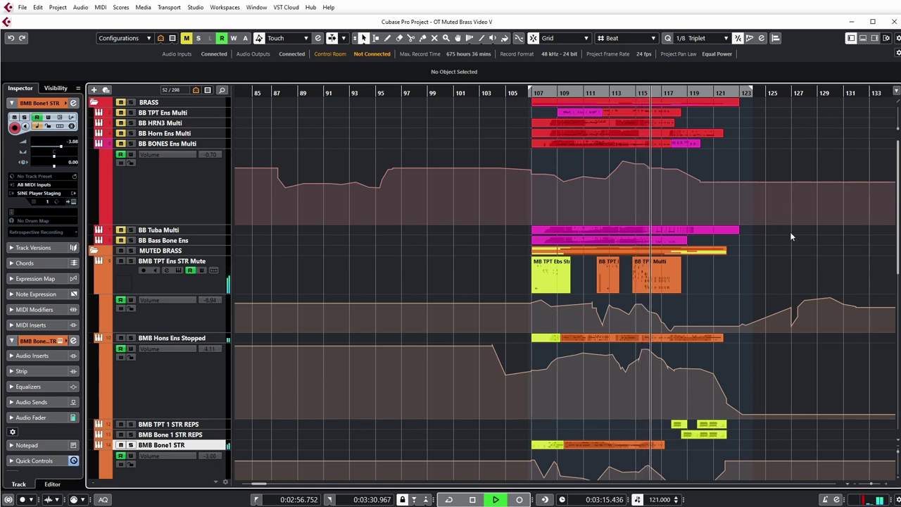
key(space)
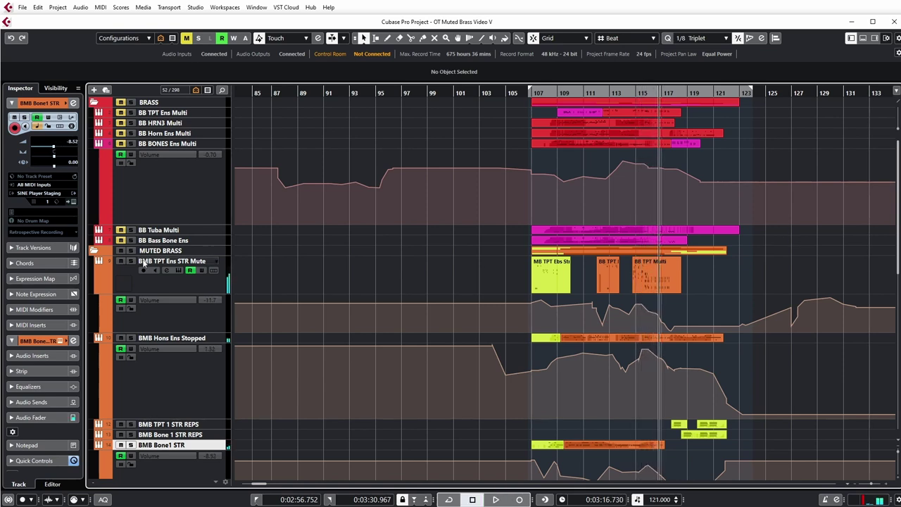
- Mute the MUTED BRASS folder, unmute the BRASS folder and play the orchestra from about bar 111
click(121, 251)
click(120, 102)
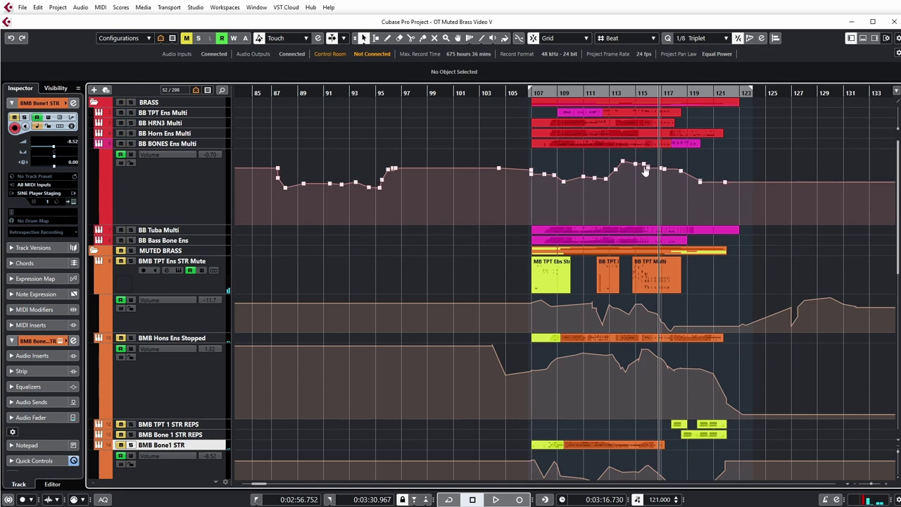
key(KP_0)
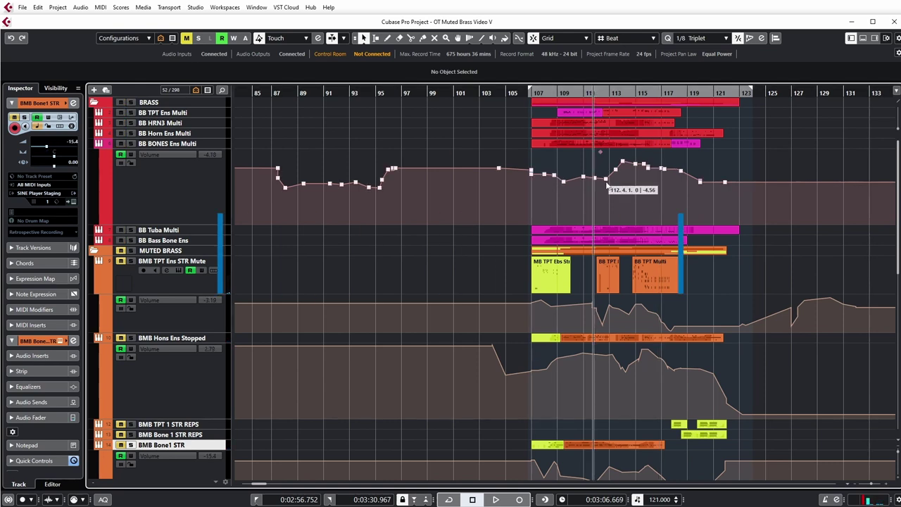
key(space)
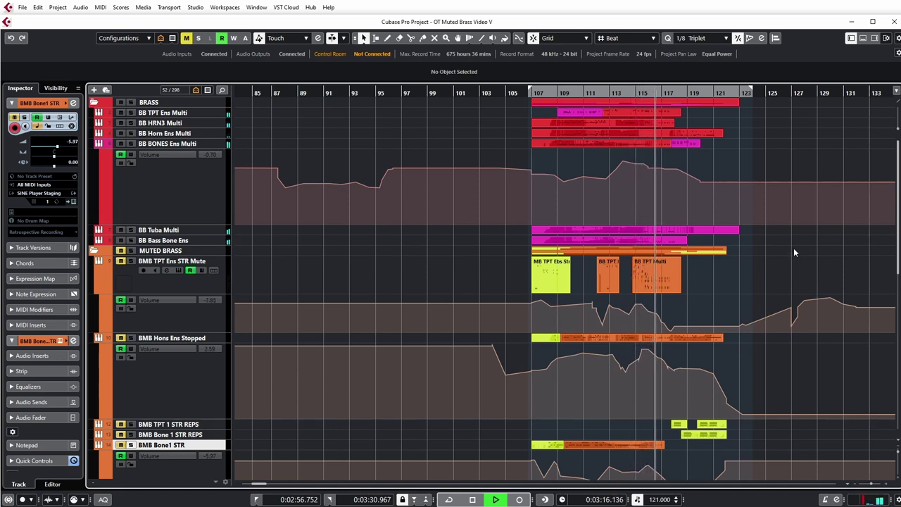
key(space)
- Clear all mutes and play the full orchestra with both brass groups from just before bar 112
click(188, 39)
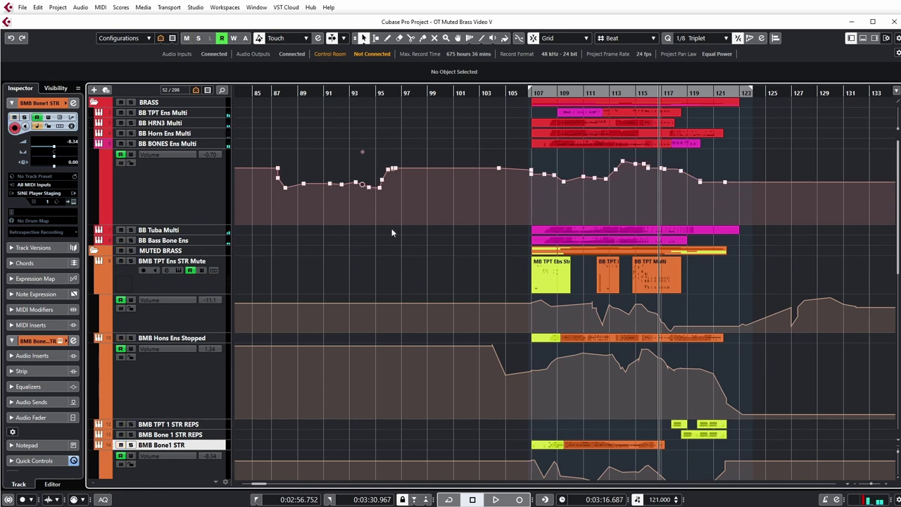
click(597, 92)
click(595, 93)
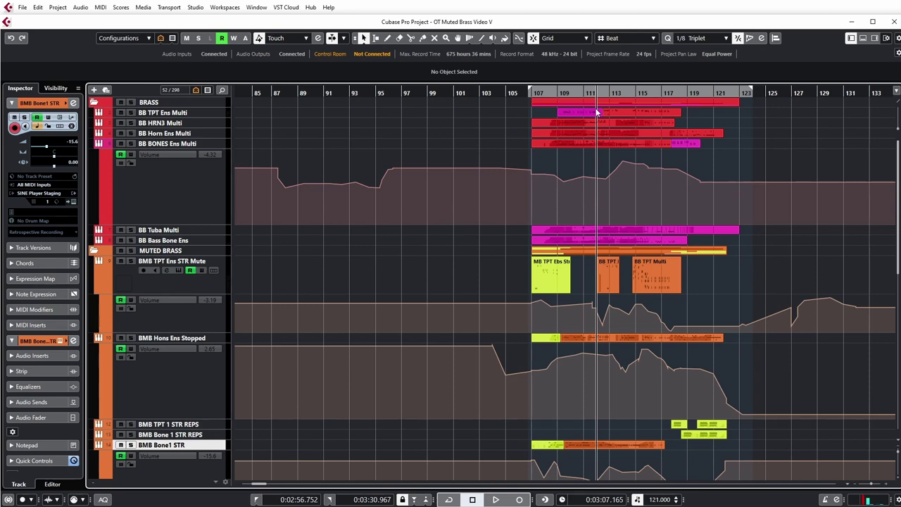
key(space)
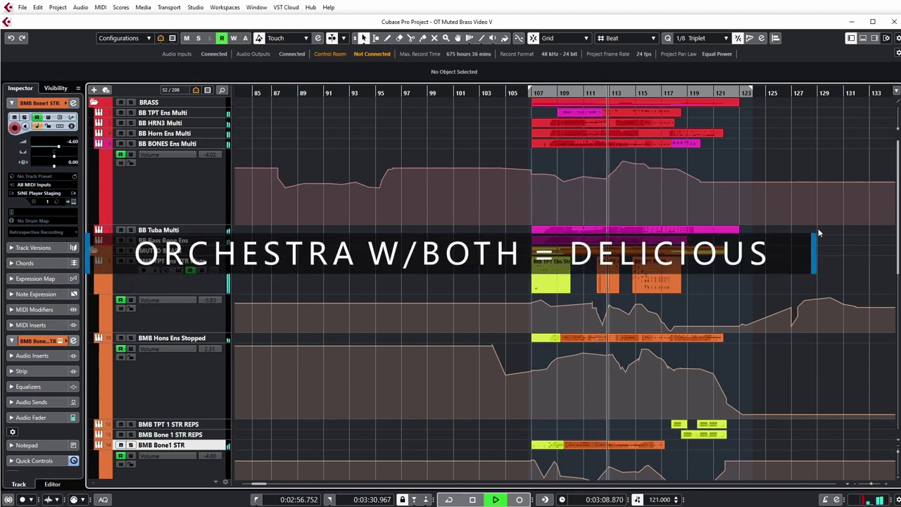
scroll(819, 234, down, 5)
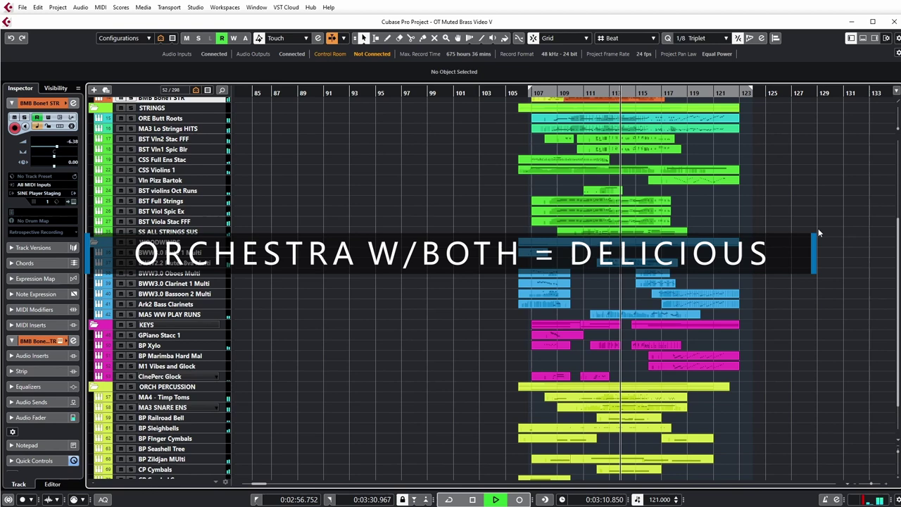
scroll(819, 233, up, 3)
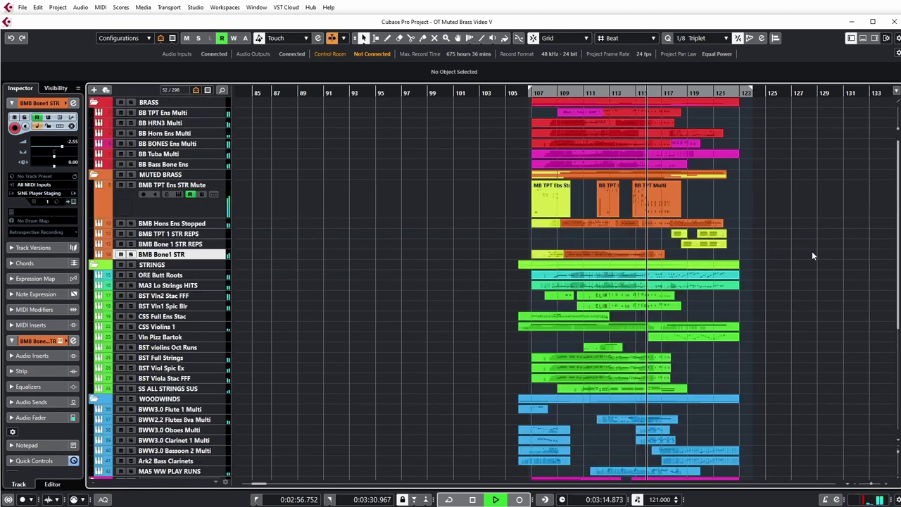
- Show the volume automation of BMB TPT Ens STR Mute and BB TPT Ens Multi during playback, then stop
click(99, 214)
click(98, 117)
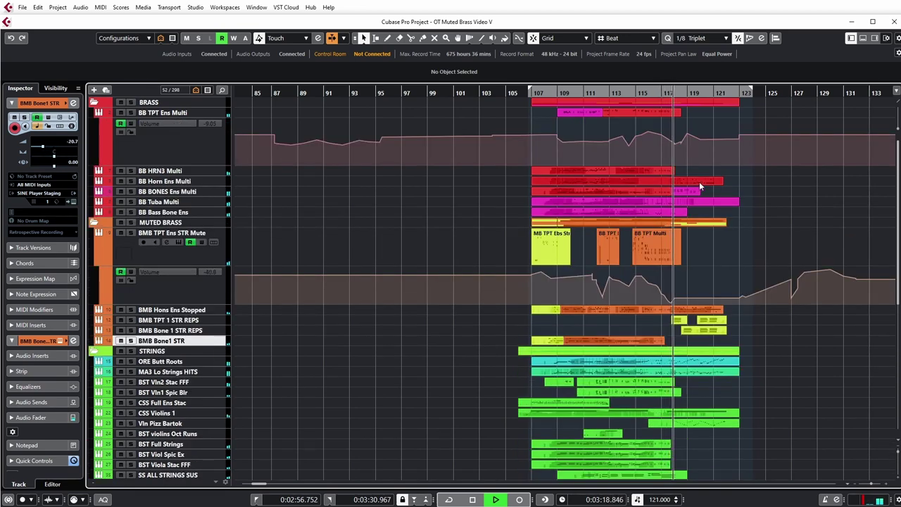
key(space)
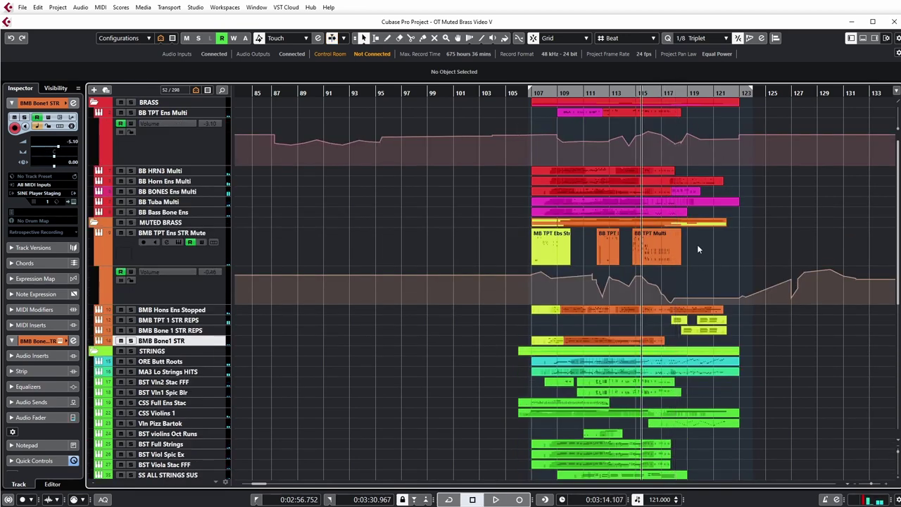
- Open the BB TPT Multi part of the BB TPT Ens Multi track in the editor and reveal the brass tracks above it
click(654, 111)
double_click(660, 112)
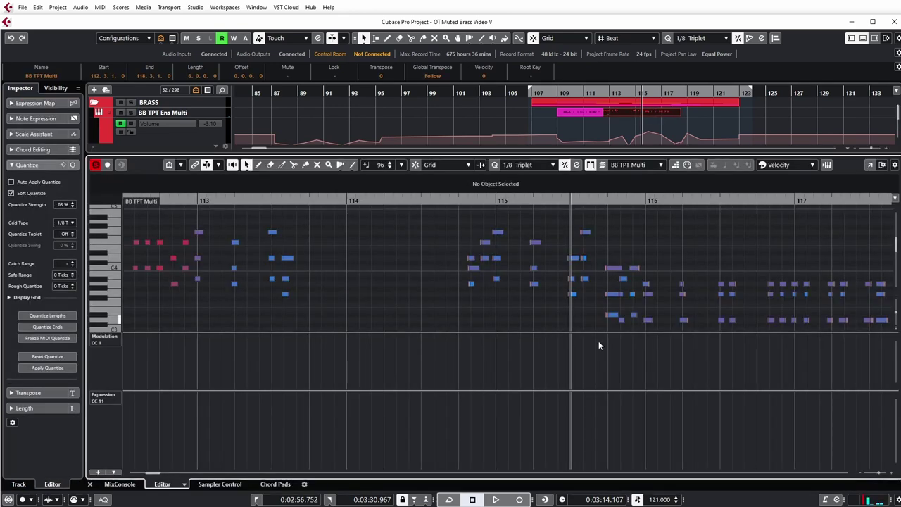
key(g)
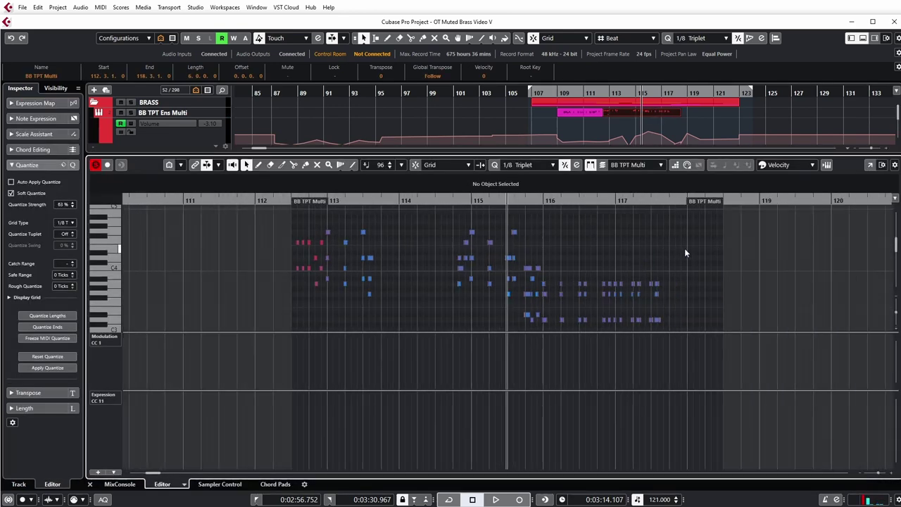
drag(759, 154, 763, 307)
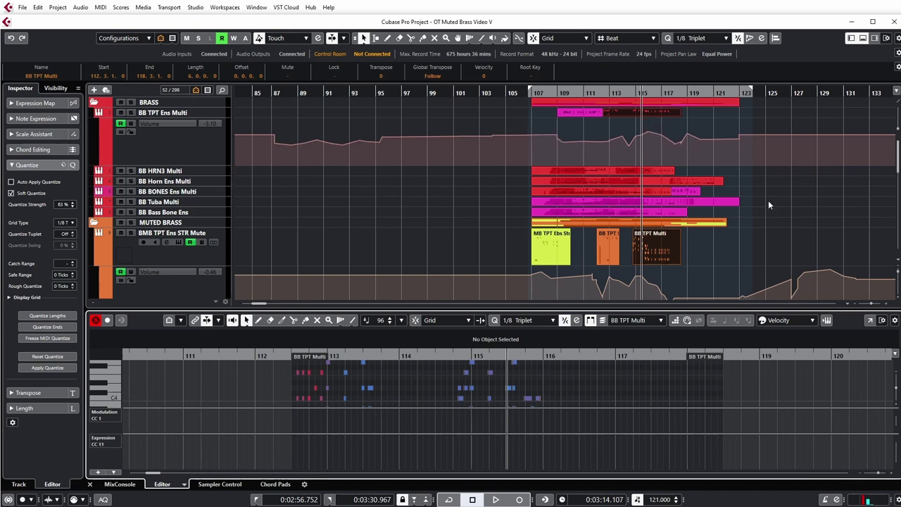
- Play the BB TPT Multi phrase from the middle of bar 114 with the editor enlarged to follow its notes
double_click(445, 356)
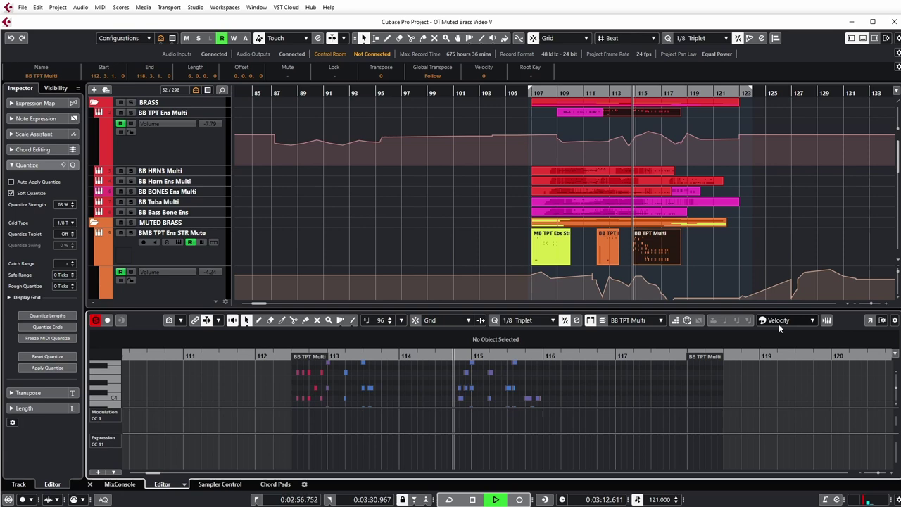
drag(805, 317, 806, 180)
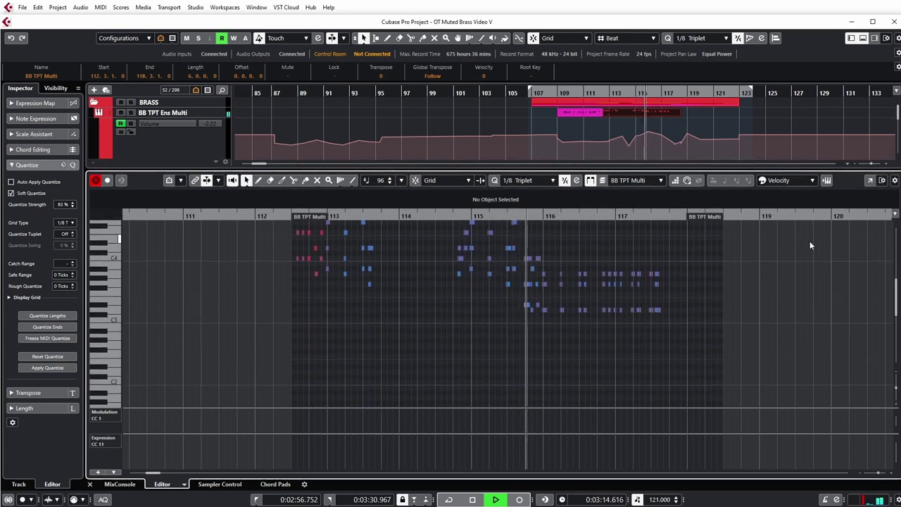
scroll(790, 122, down, 6)
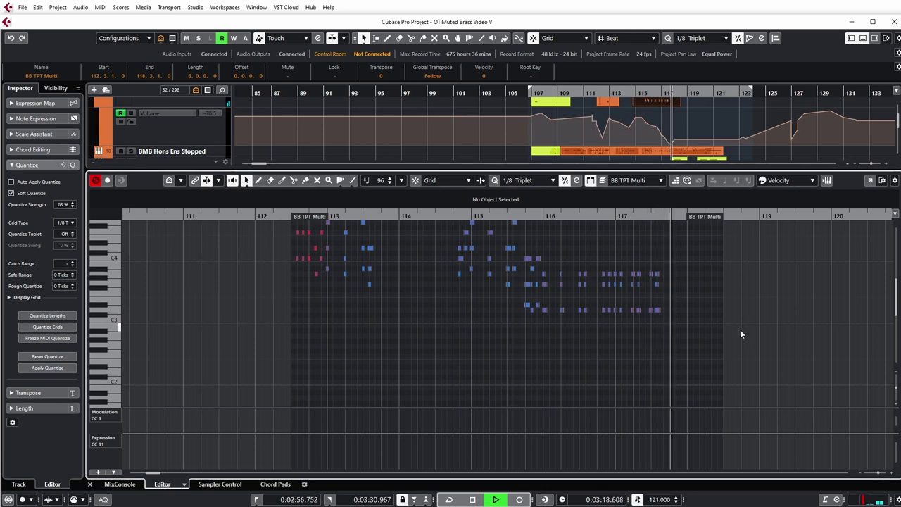
key(space)
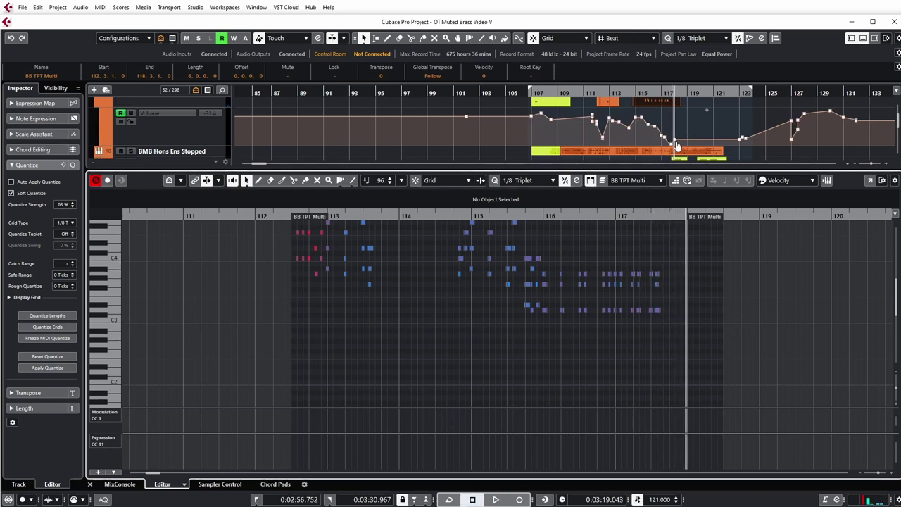
- Set the BMB TPT Ens STR Mute volume automation point at bar 119 to -oo and close the editor
click(680, 136)
scroll(680, 137, up, 1)
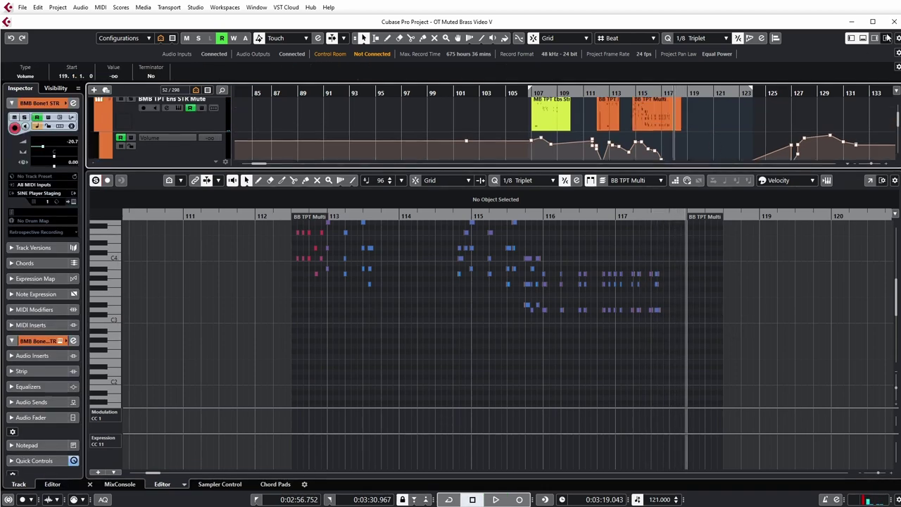
click(863, 38)
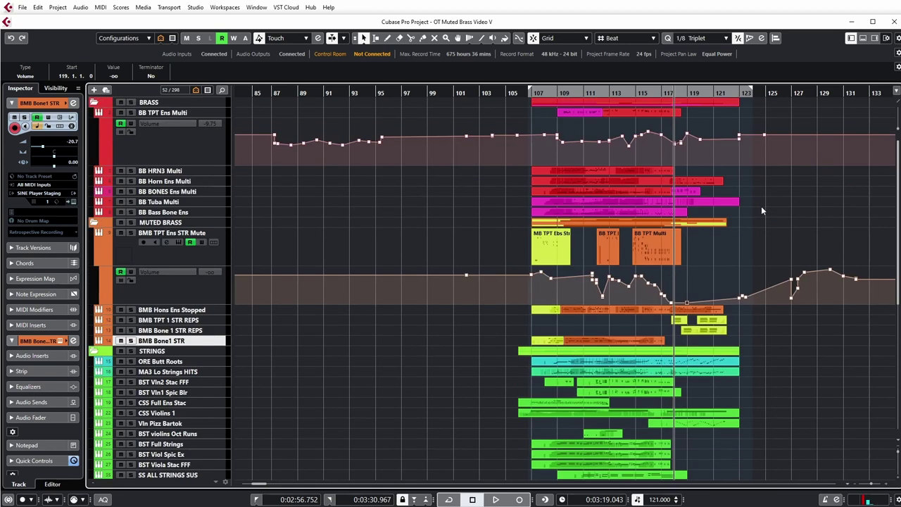
- Deselect the automation point and reduce the height of the BMB TPT Ens STR Mute track
click(761, 210)
scroll(753, 202, down, 3)
scroll(752, 202, up, 3)
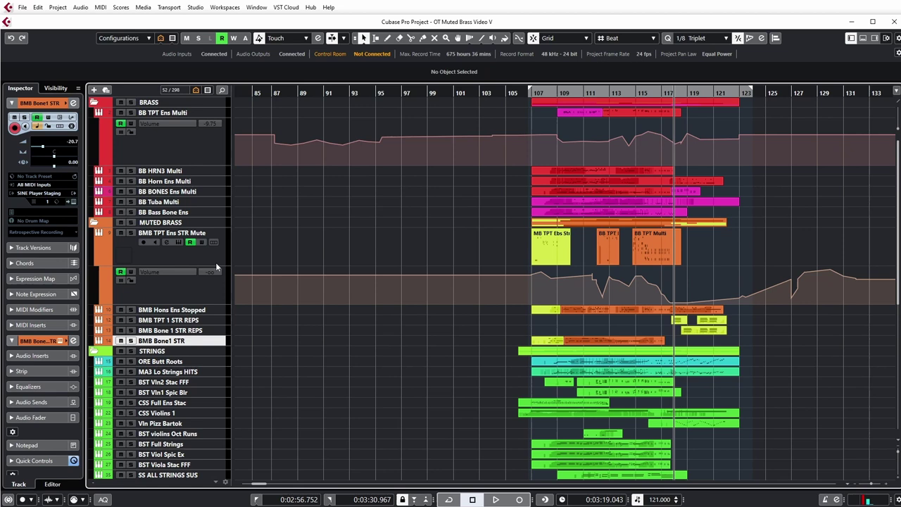
drag(216, 265, 216, 247)
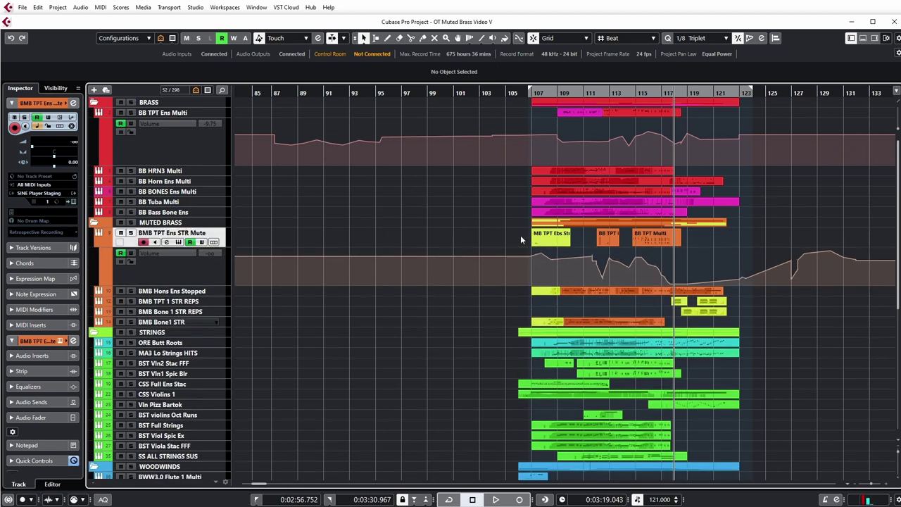
- Select the BMB TPT 1 STR REPS track and play the arrangement from bar 117 through bar 122
click(667, 92)
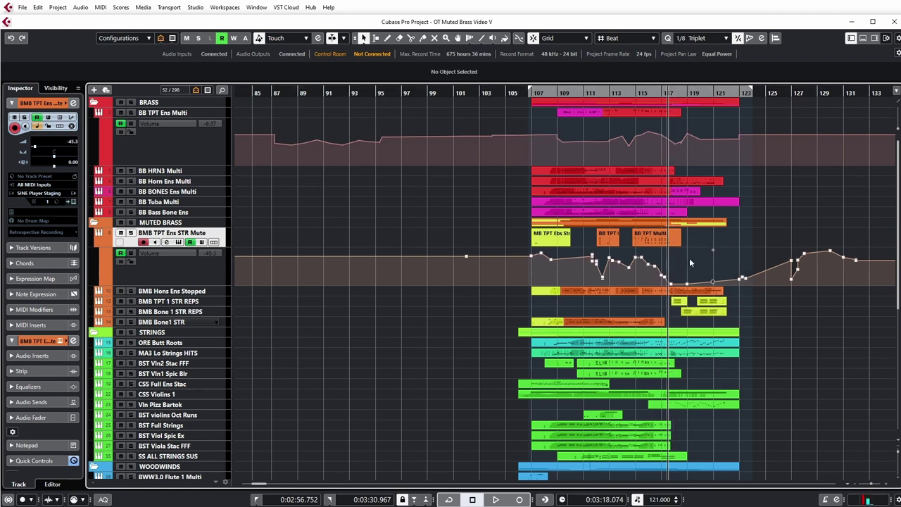
click(173, 304)
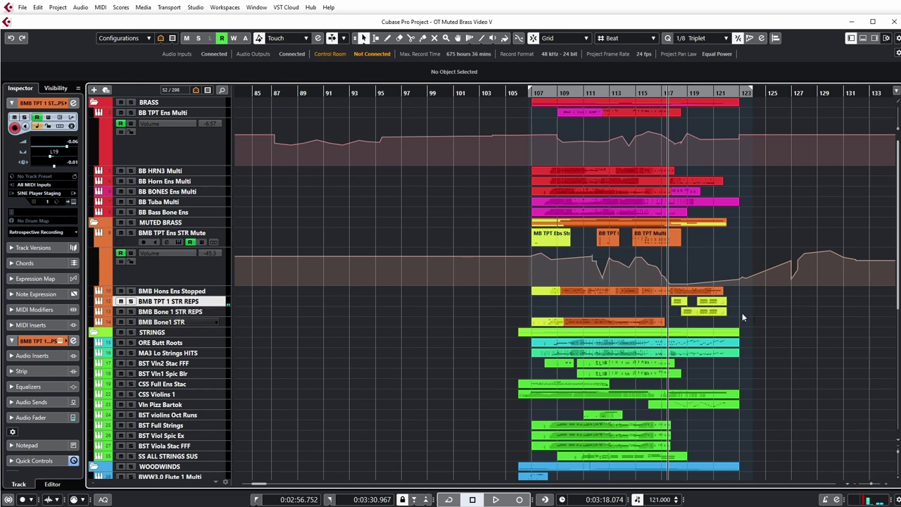
key(space)
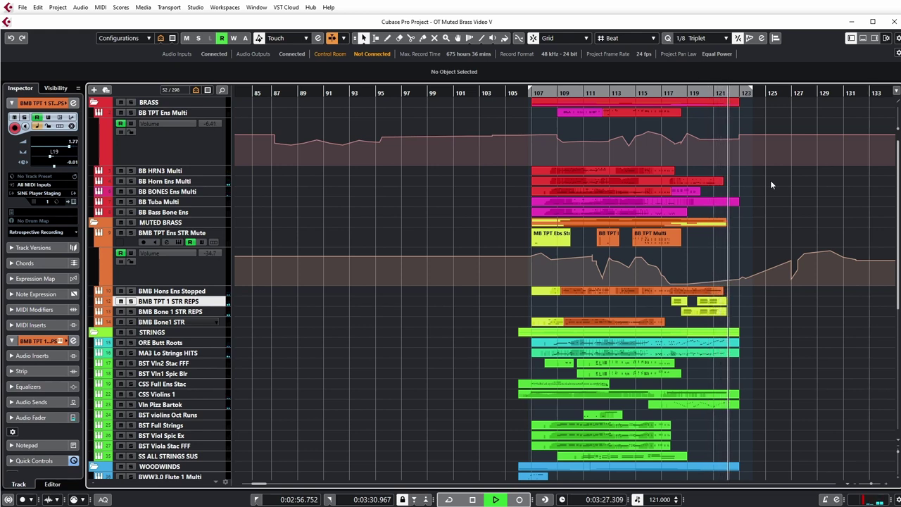
key(space)
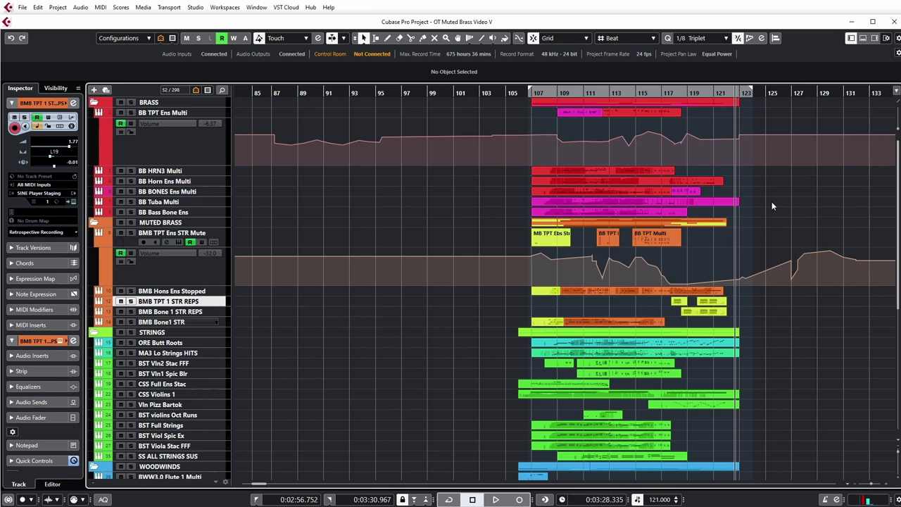
scroll(810, 365, down, 5)
scroll(810, 365, up, 2)
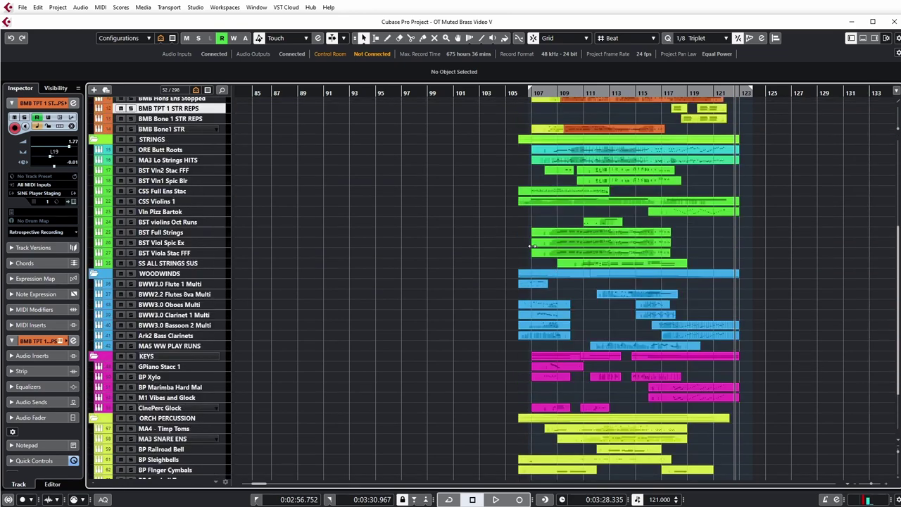
scroll(772, 305, up, 2)
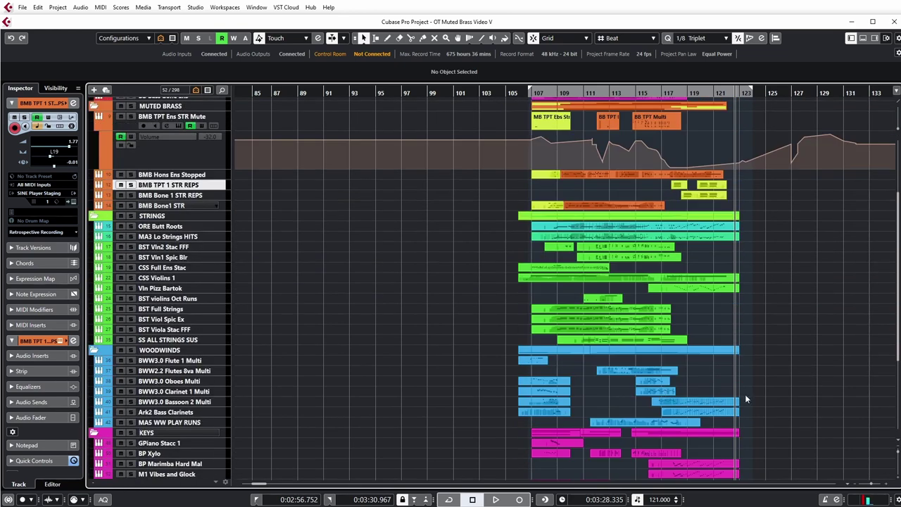
scroll(763, 374, up, 3)
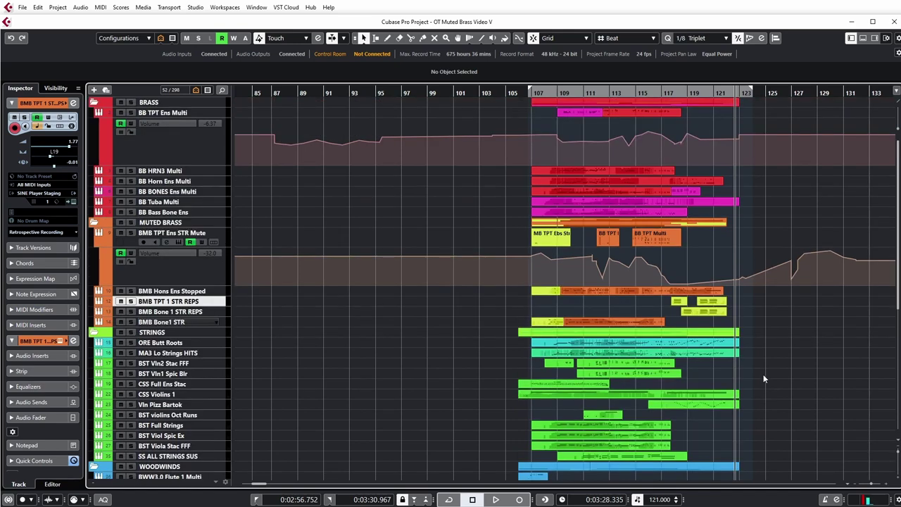